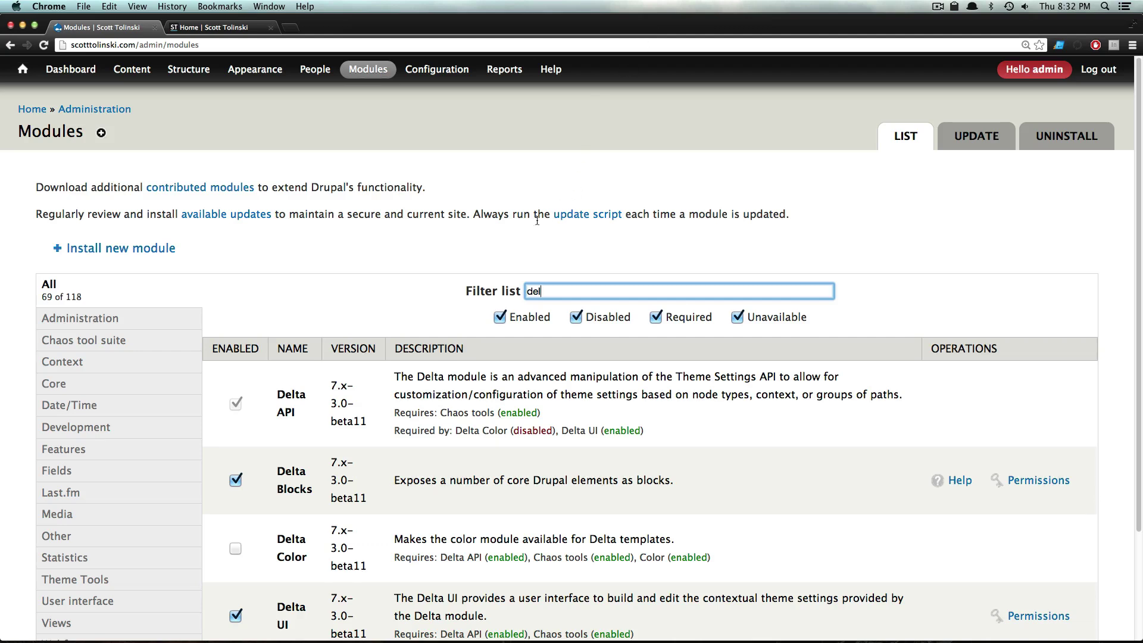
# Review the 'del'-filtered module list: Delta API, Blocks and UI enabled, Delta Color disabled
pyautogui.click(442, 277)
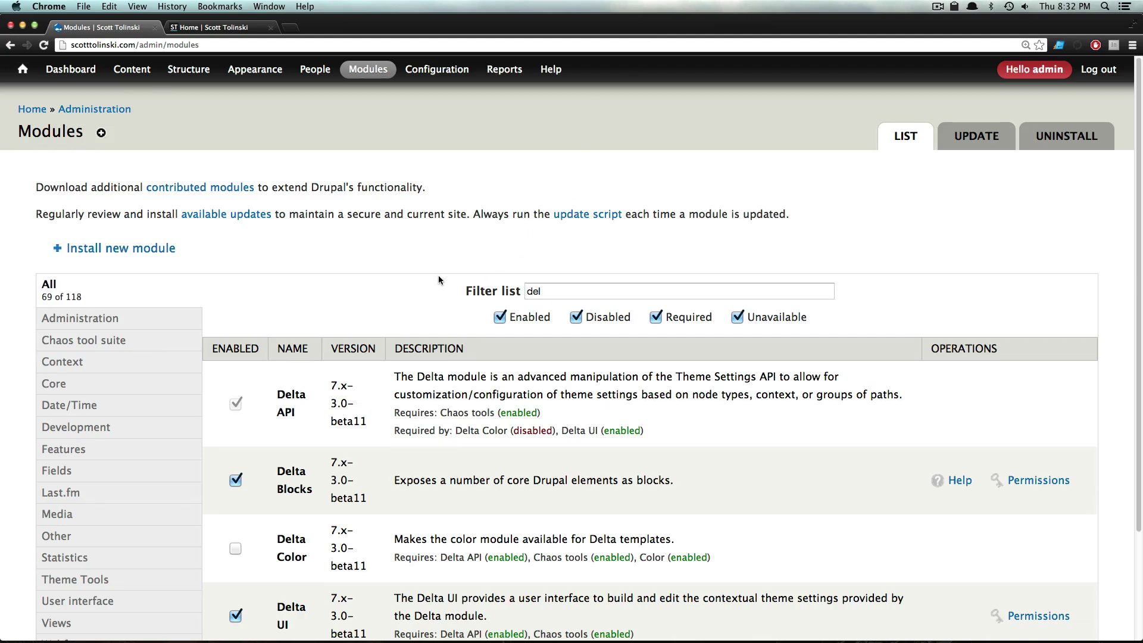
pyautogui.scroll(-5, 439, 275)
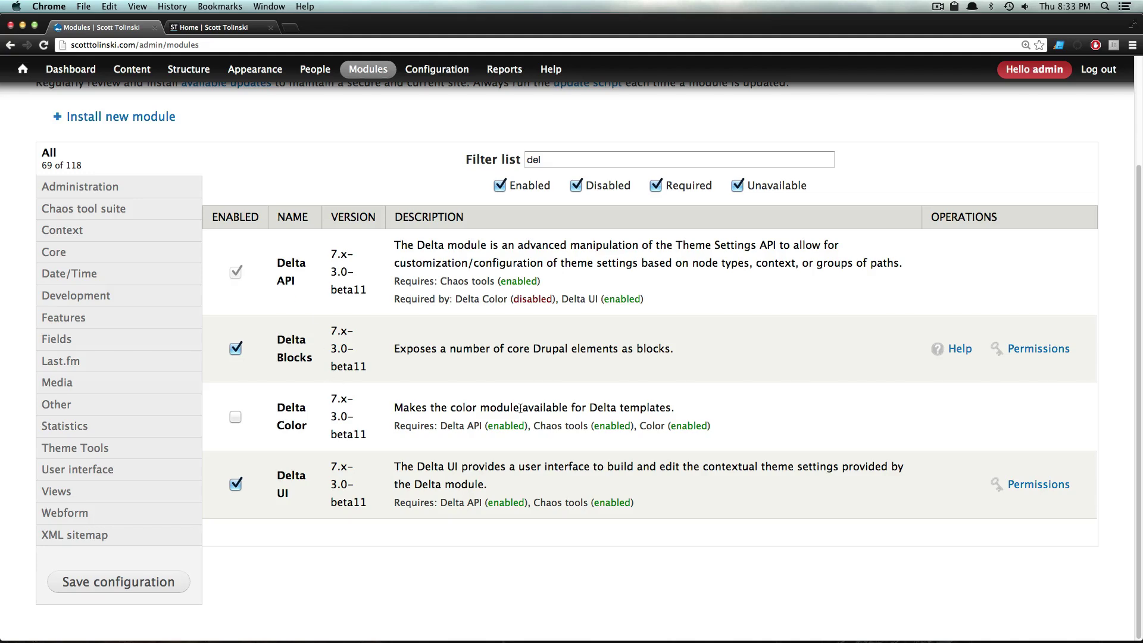
pyautogui.moveTo(504, 407); pyautogui.dragTo(541, 410)
pyautogui.scroll(3, 448, 259)
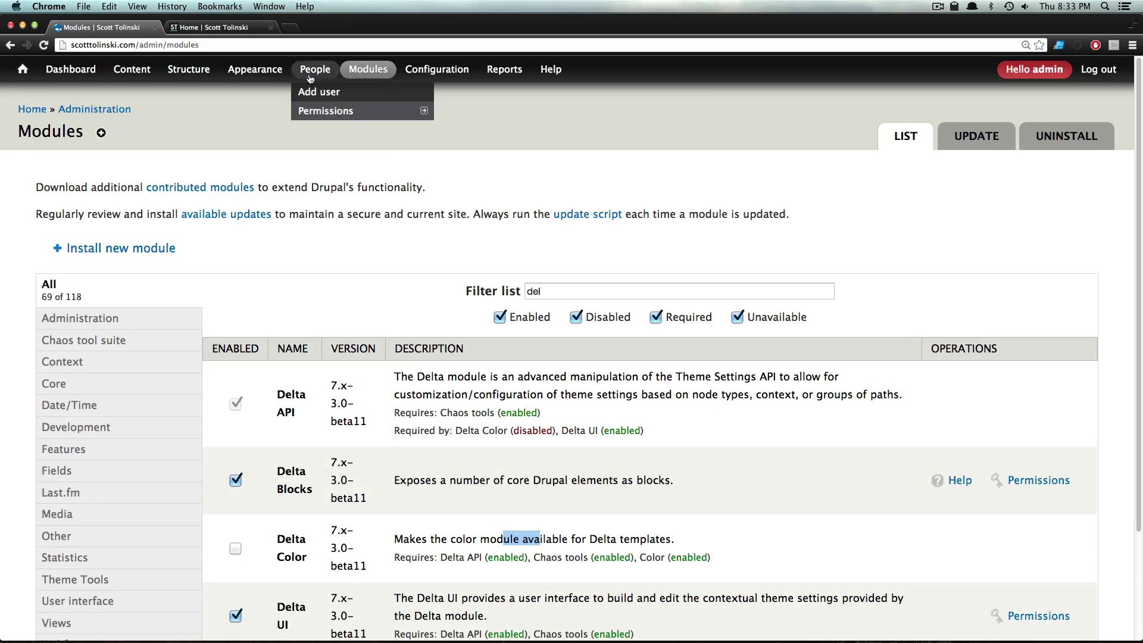
# Open the Add Delta template form from Appearance > Delta
pyautogui.moveTo(279, 72)
pyautogui.moveTo(280, 108)
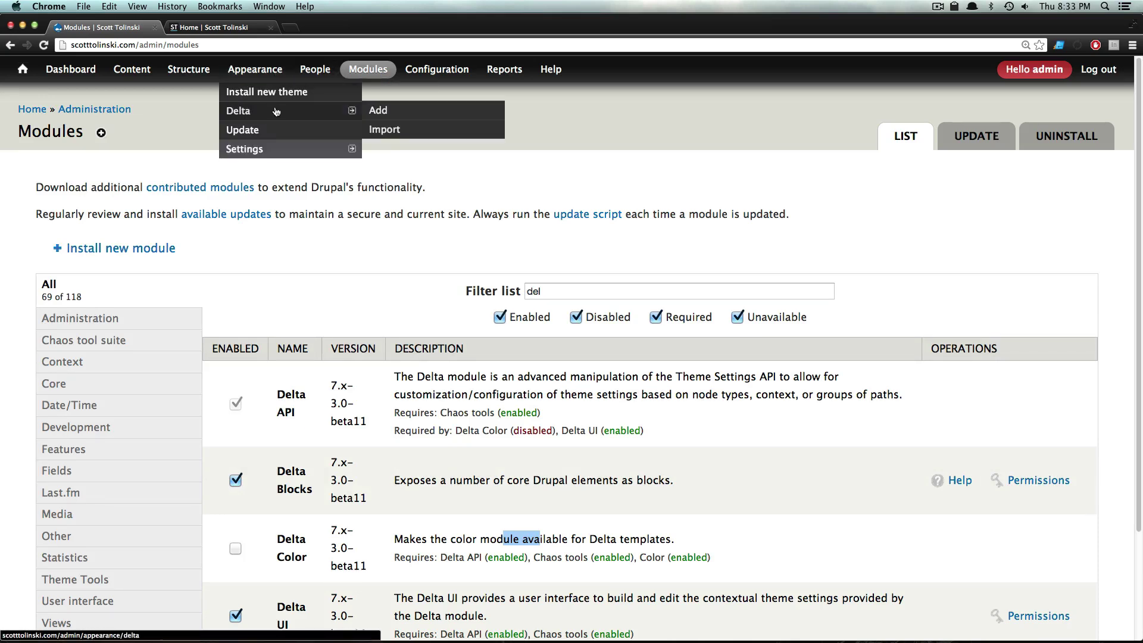
pyautogui.click(405, 117)
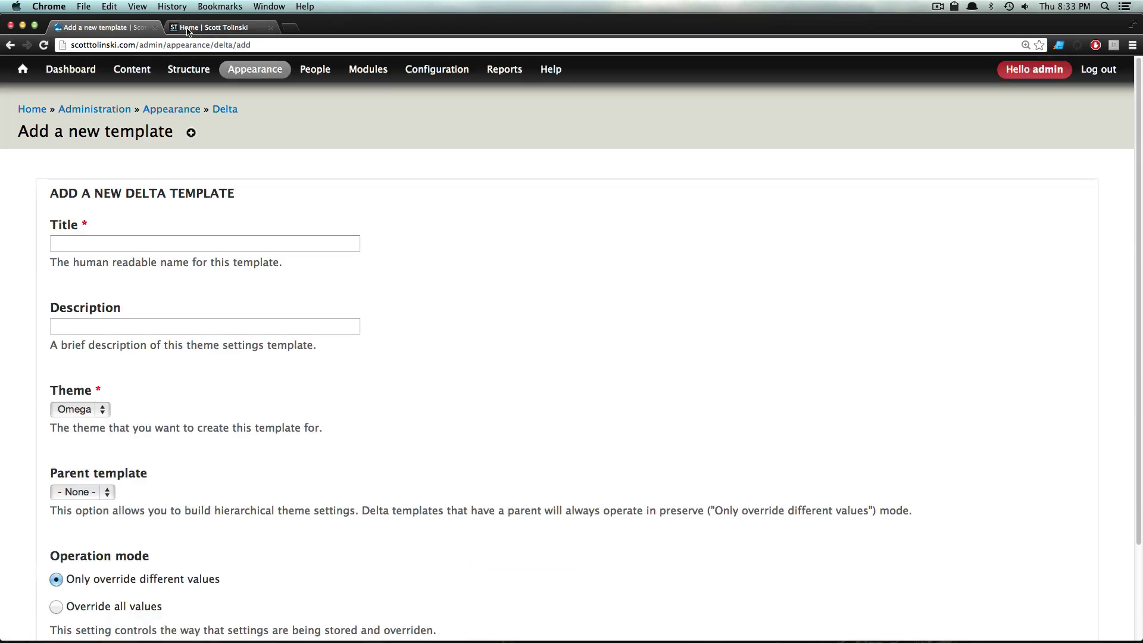
# Open the site's Journal page and reveal its block regions for debugging
pyautogui.click(186, 27)
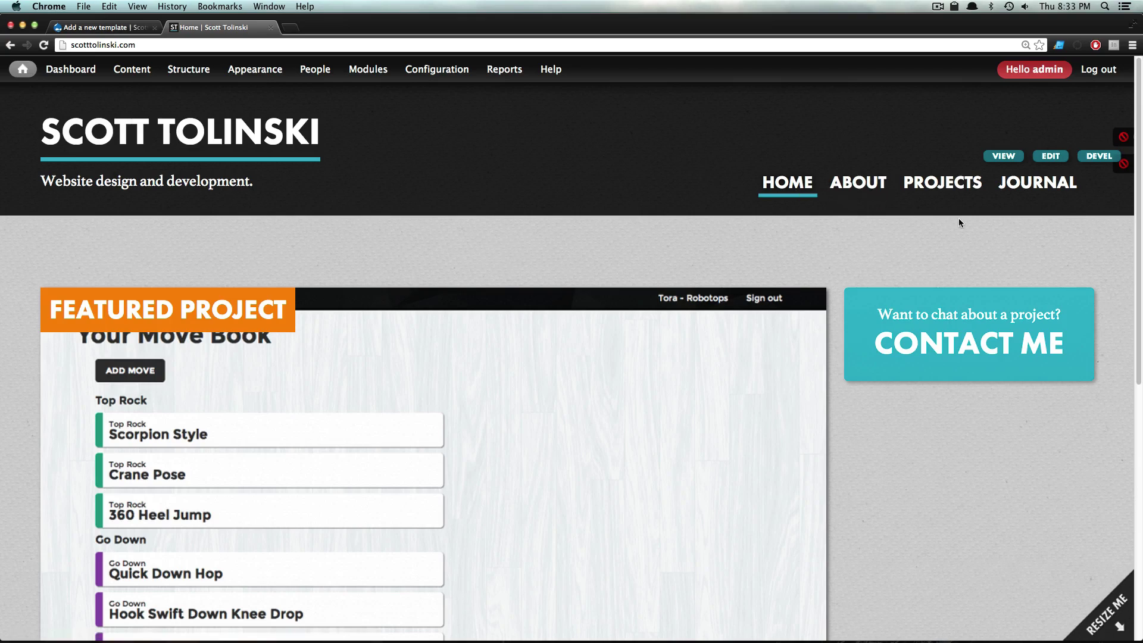
pyautogui.click(1052, 186)
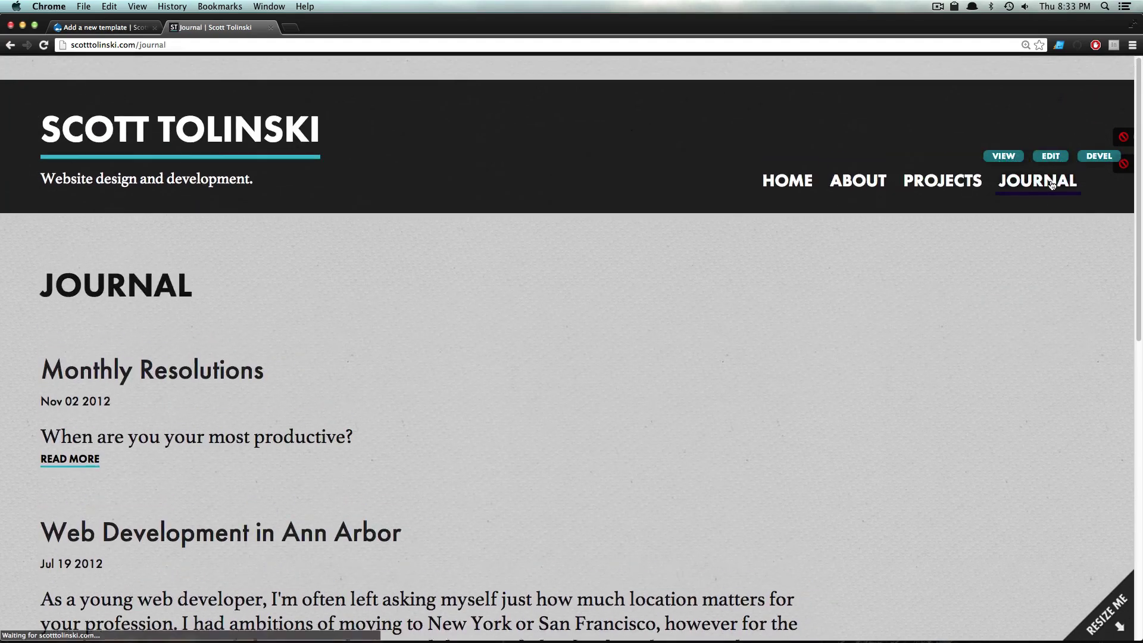
pyautogui.scroll(-3, 812, 357)
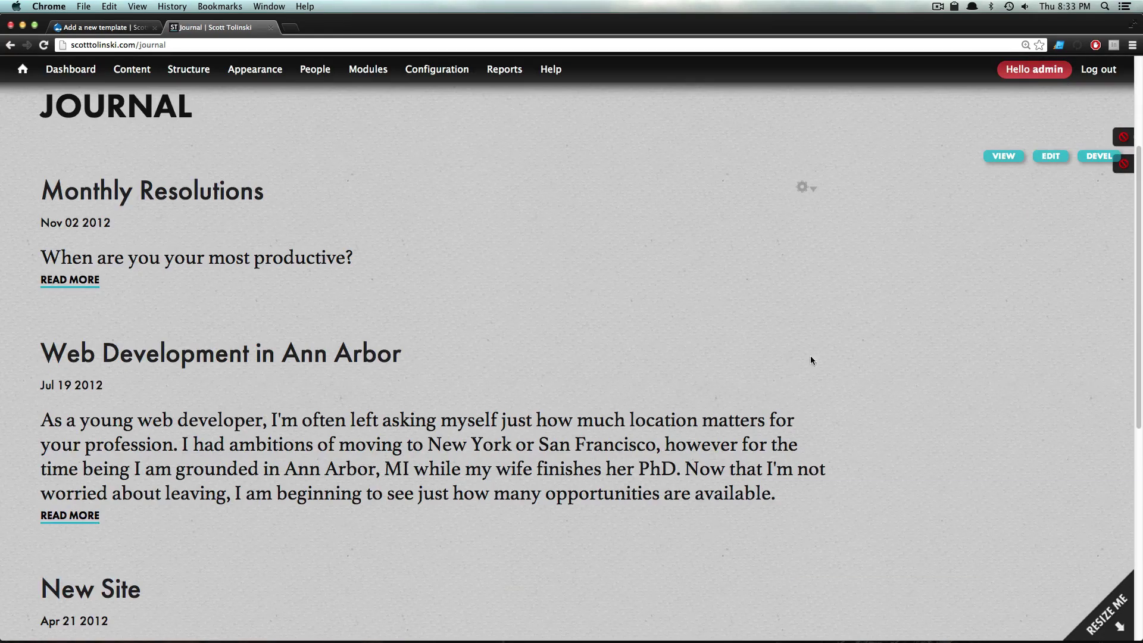
pyautogui.click(1124, 163)
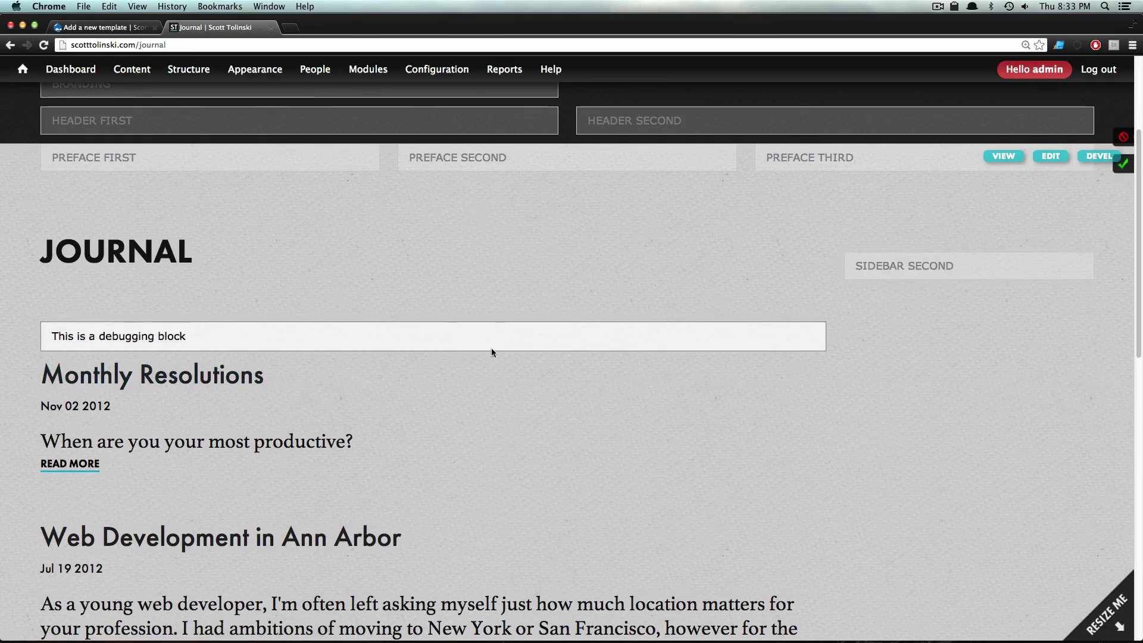
# Try the debugging block in several regions, finally placing it in Header First
pyautogui.moveTo(570, 334); pyautogui.dragTo(939, 266)
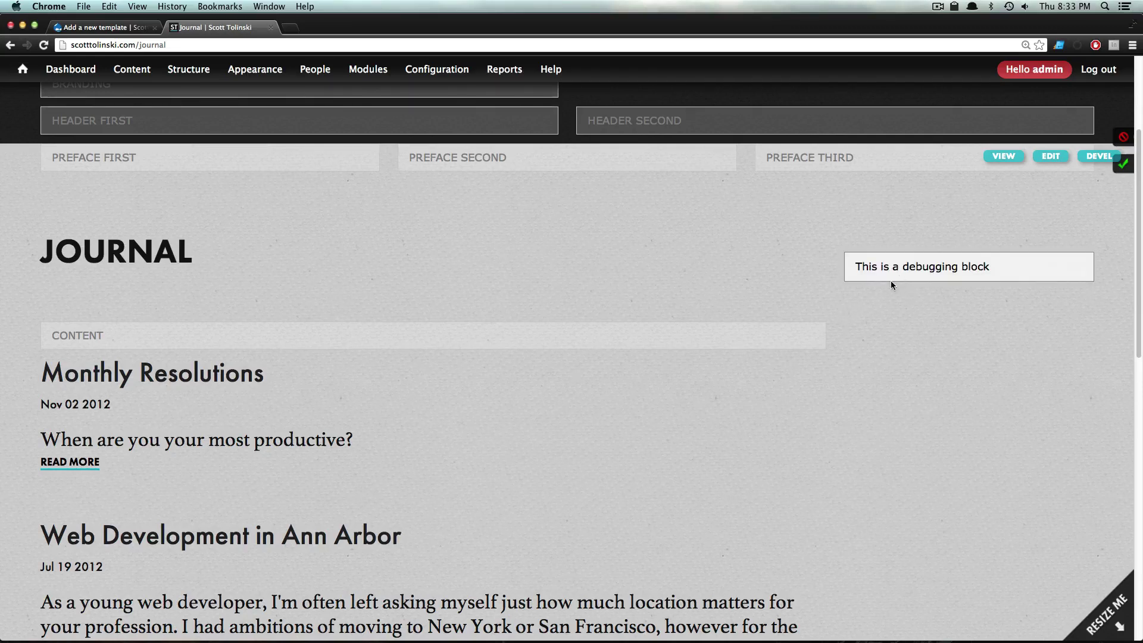
pyautogui.moveTo(891, 280); pyautogui.dragTo(641, 295)
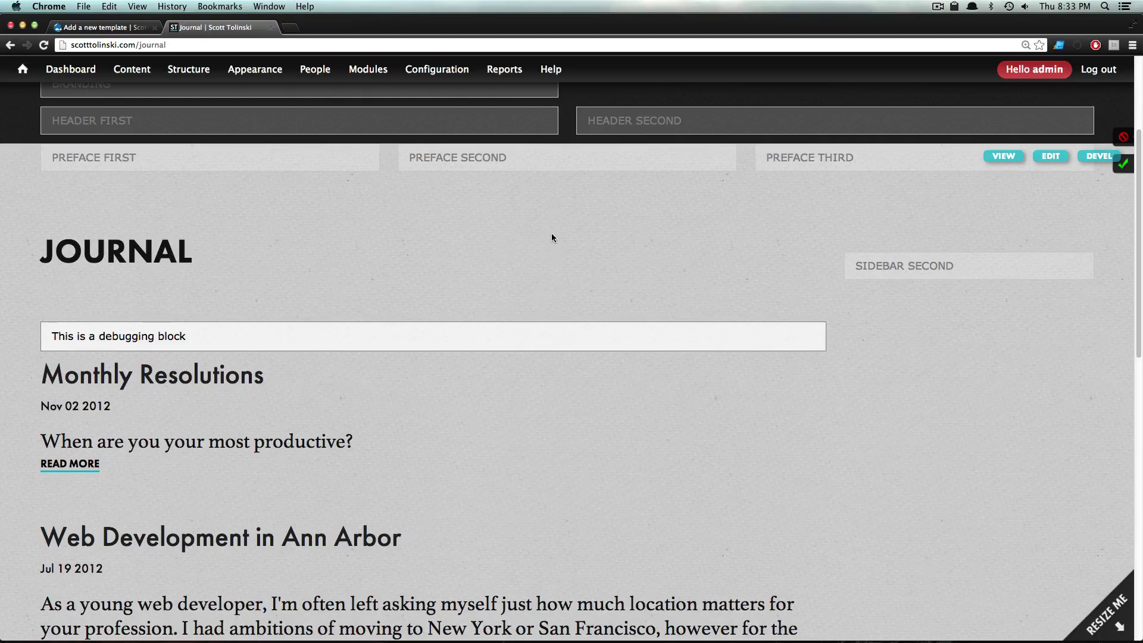
pyautogui.moveTo(552, 238); pyautogui.dragTo(481, 277)
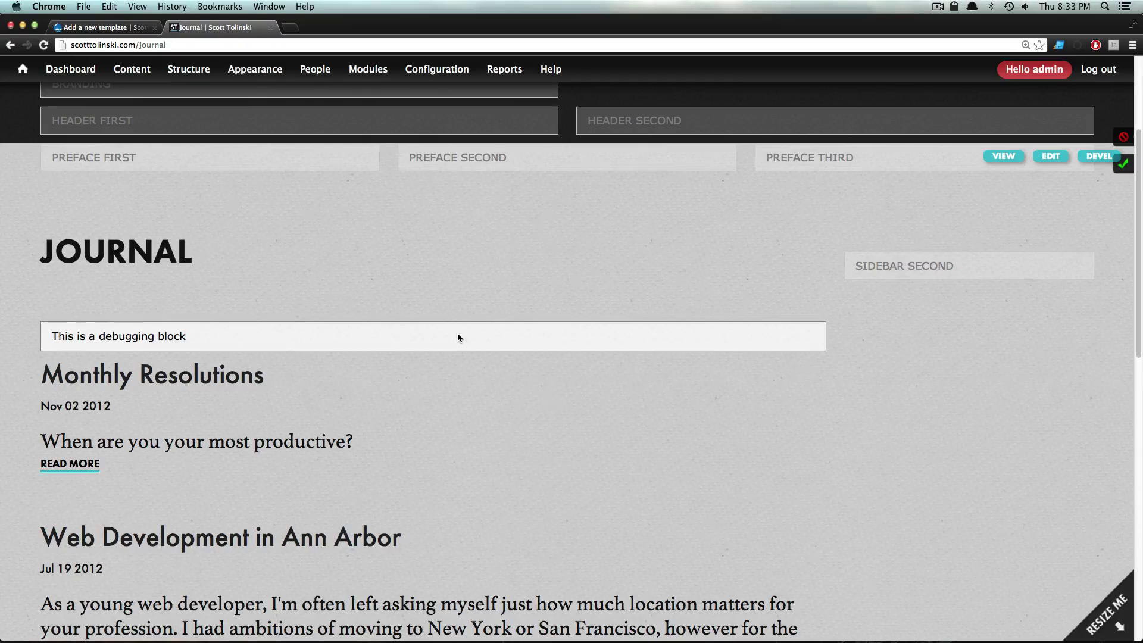
pyautogui.moveTo(457, 337); pyautogui.dragTo(457, 158)
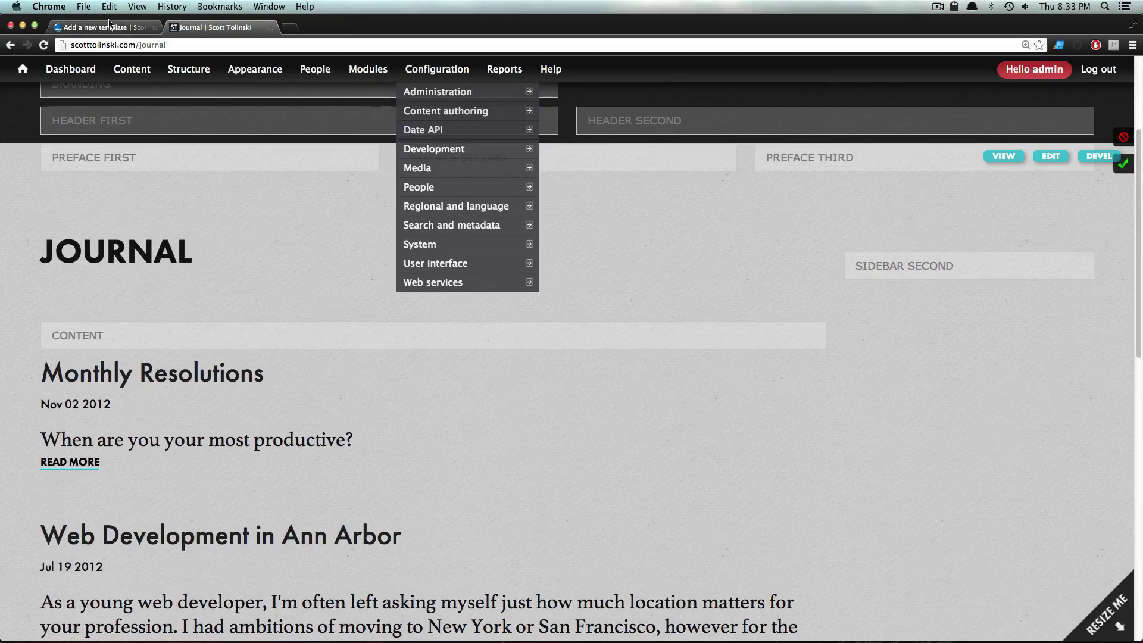
pyautogui.moveTo(109, 23)
pyautogui.mouseDown()
pyautogui.moveTo(262, 115)
pyautogui.moveTo(794, 317)
pyautogui.moveTo(953, 424)
pyautogui.moveTo(906, 399)
pyautogui.moveTo(721, 399)
pyautogui.moveTo(927, 318)
pyautogui.moveTo(102, 23)
pyautogui.mouseUp()
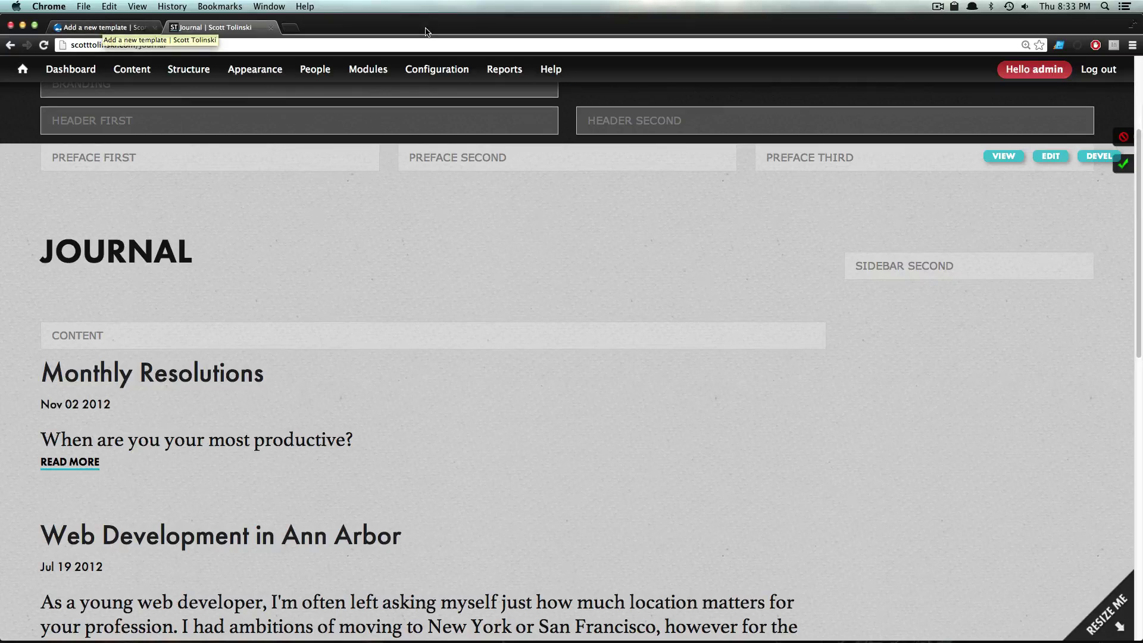
pyautogui.moveTo(427, 31); pyautogui.dragTo(565, 240)
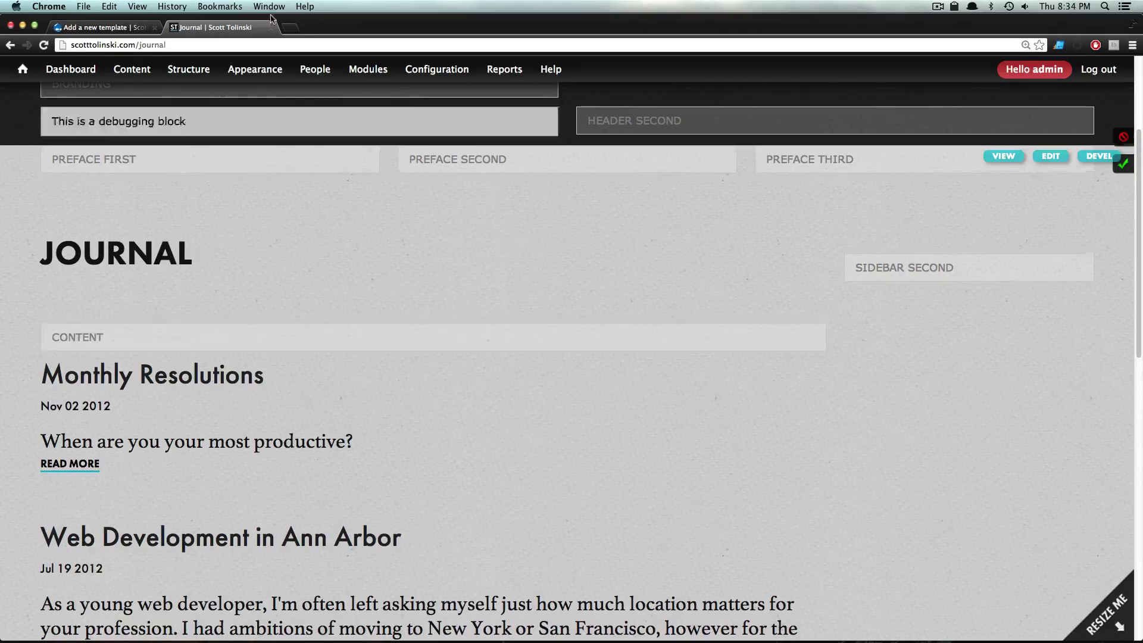
# Enter 'Journals' as the new Delta template's title
pyautogui.click(136, 30)
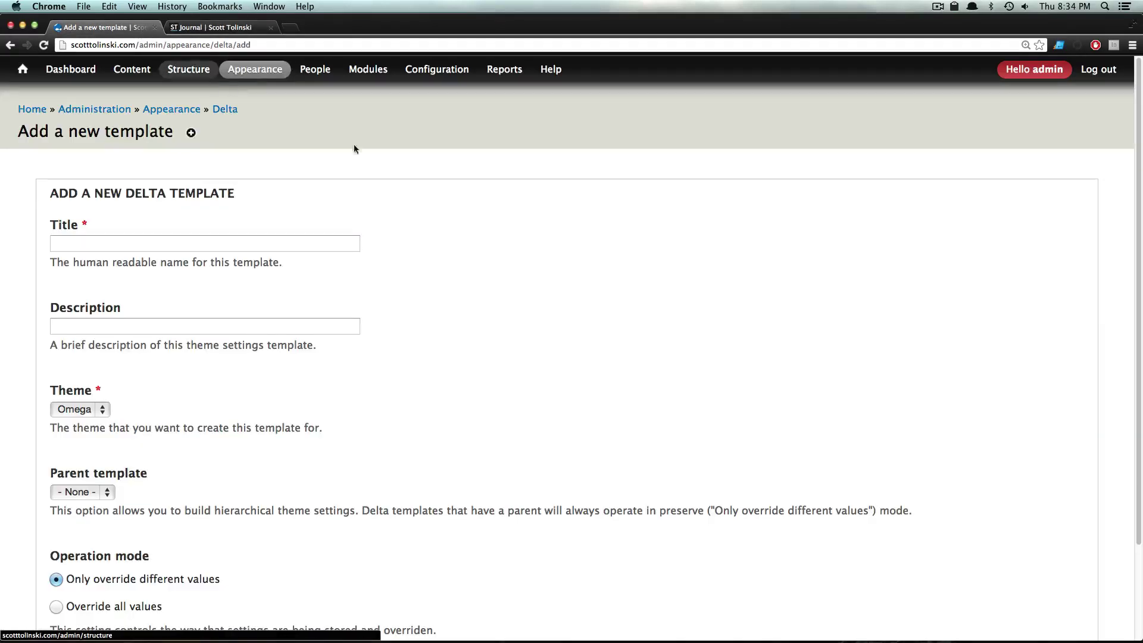
pyautogui.click(270, 250)
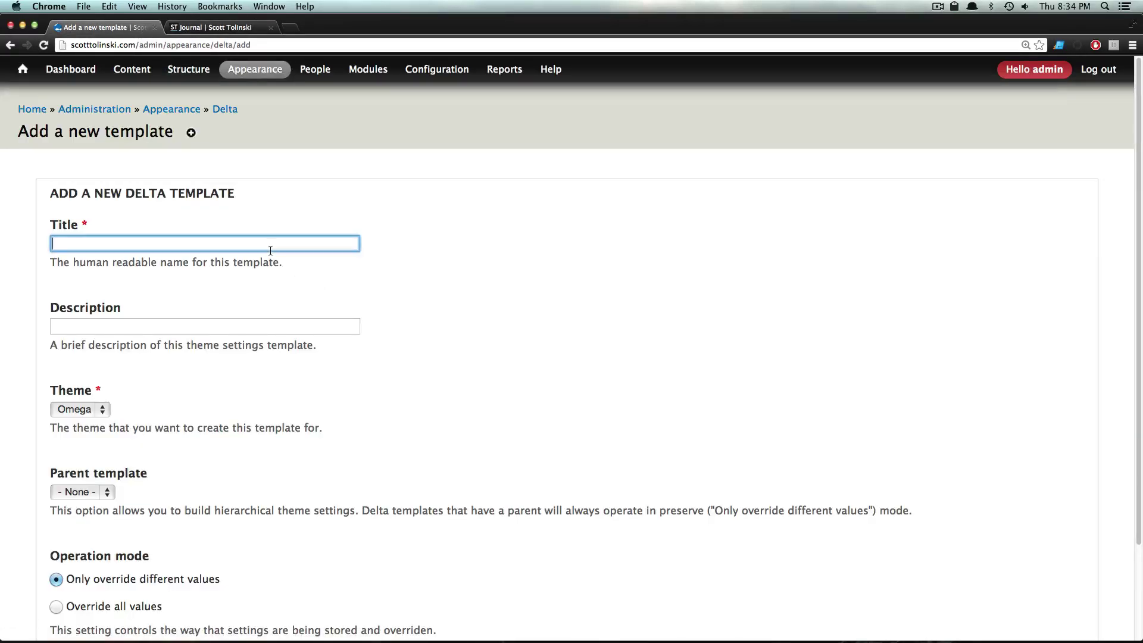
pyautogui.write('Jour')
pyautogui.press('Down')
pyautogui.press('Return')
# Choose the ST theme and leave the parent template as None
pyautogui.click(275, 328)
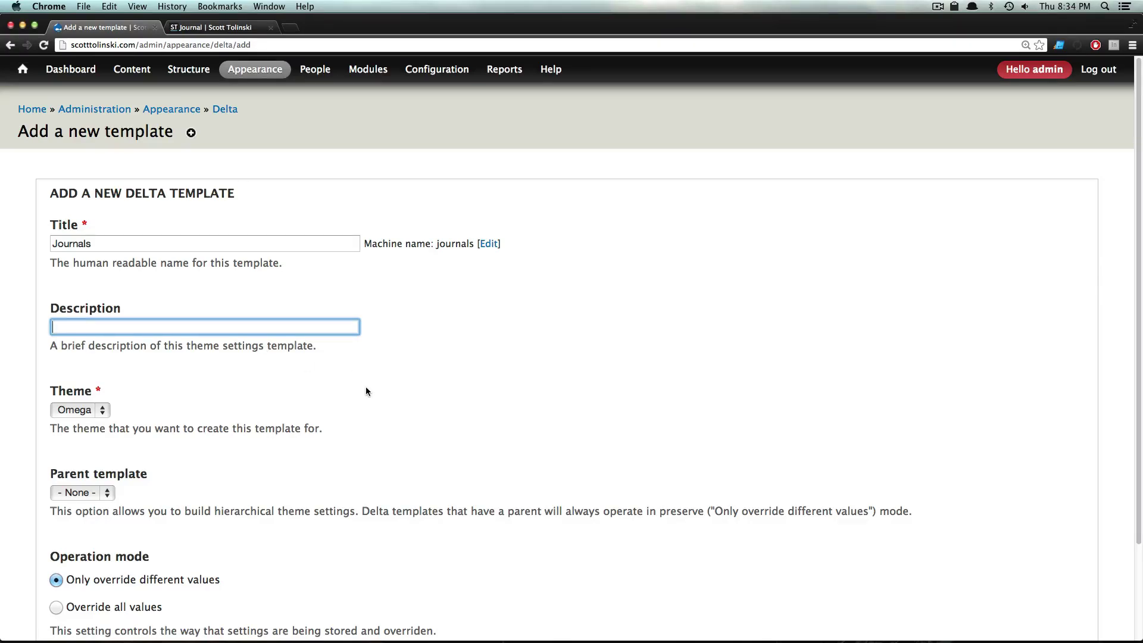
pyautogui.click(103, 411)
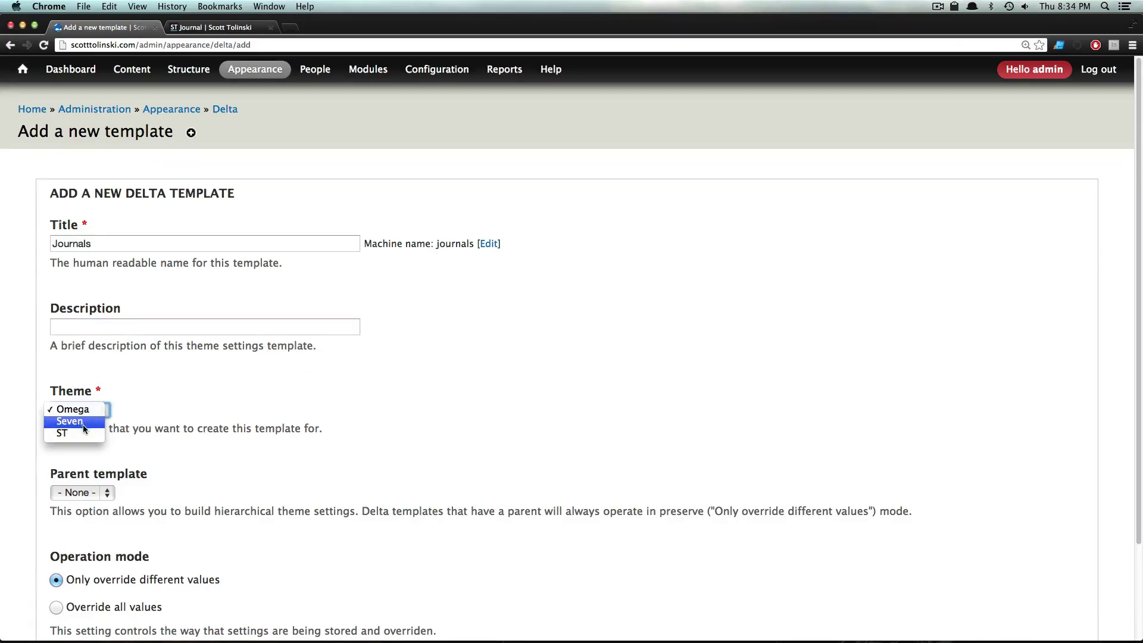
pyautogui.click(83, 433)
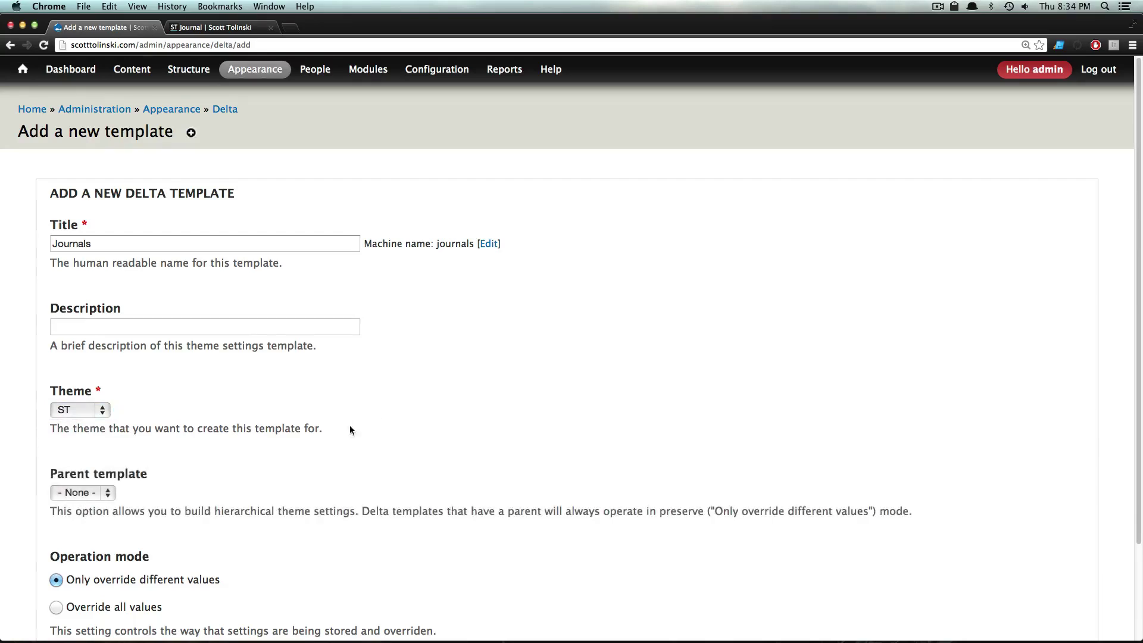
pyautogui.scroll(-3, 319, 434)
pyautogui.click(68, 380)
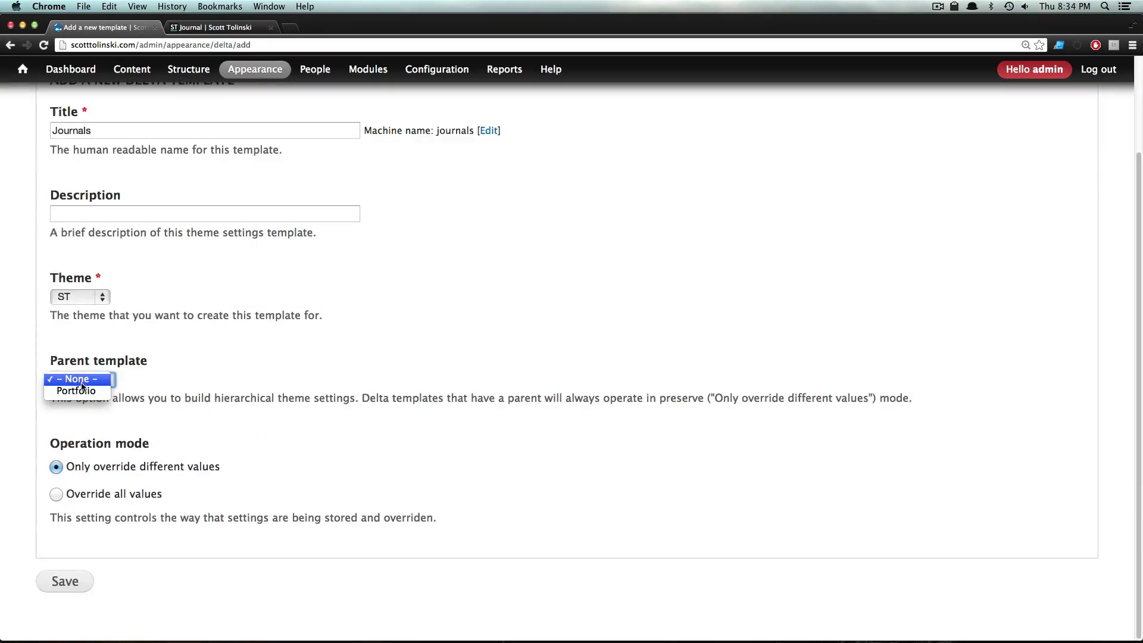
pyautogui.click(203, 362)
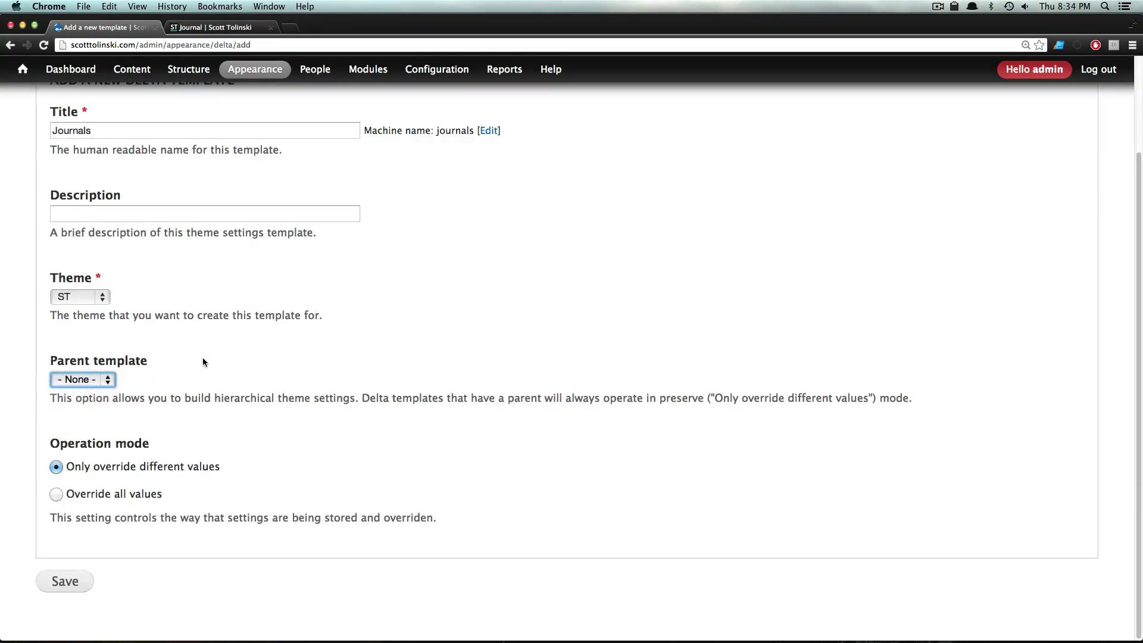
pyautogui.click(70, 379)
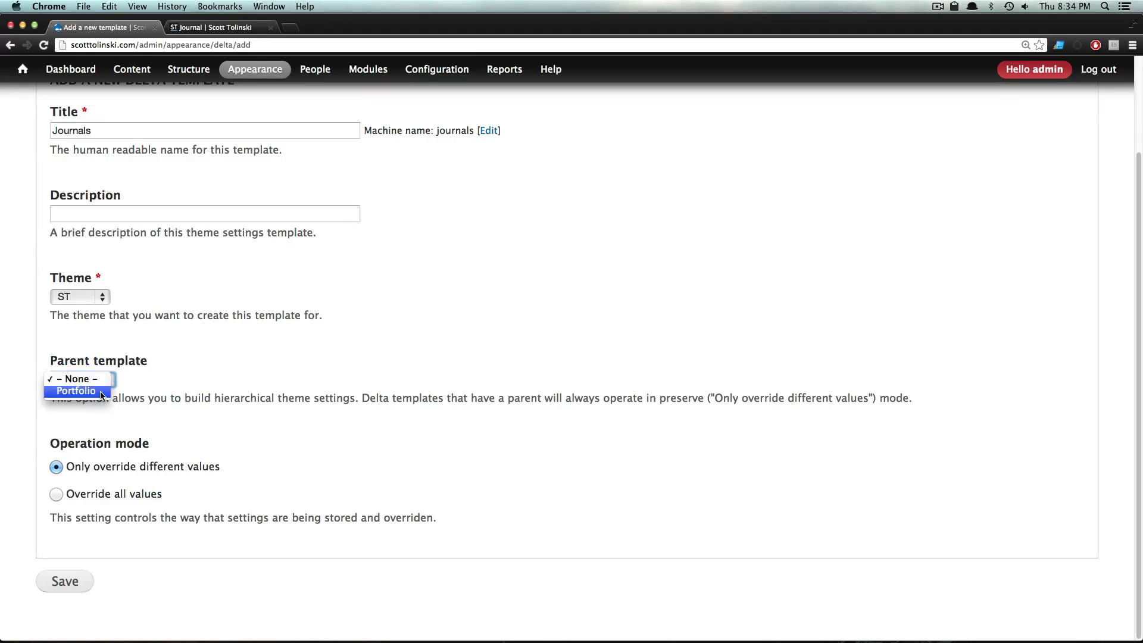
pyautogui.click(153, 390)
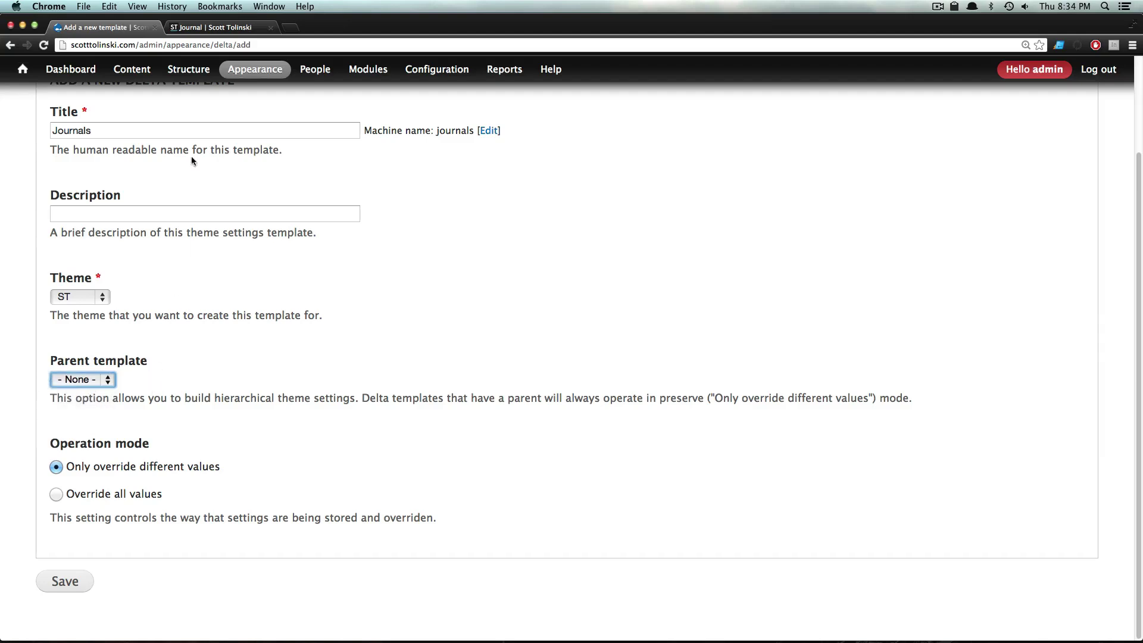
pyautogui.click(203, 253)
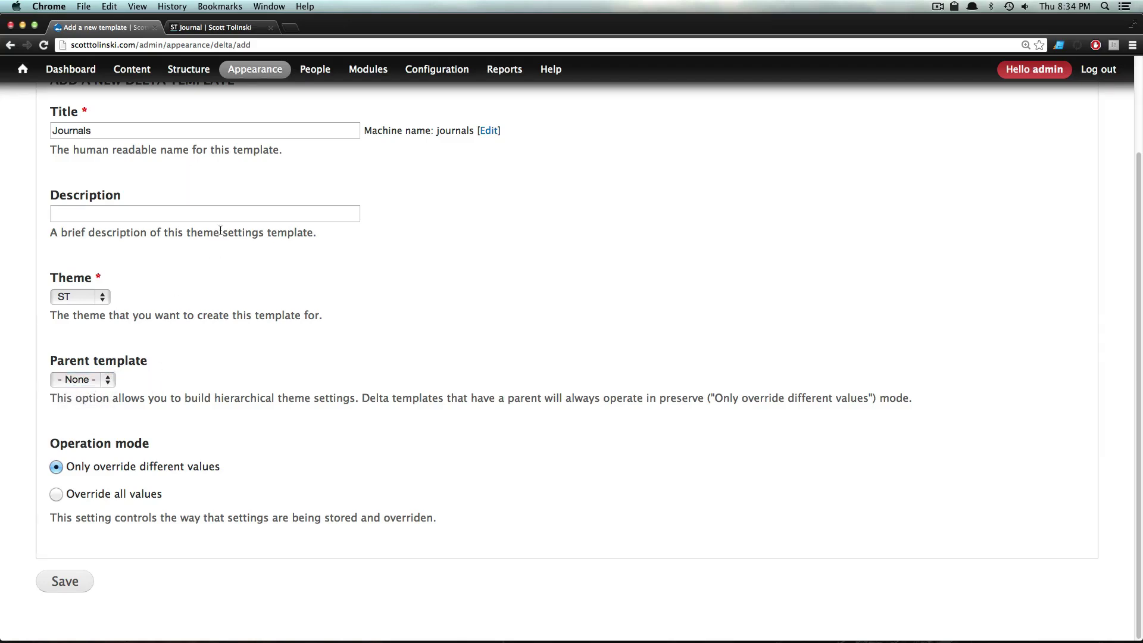
pyautogui.moveTo(411, 398); pyautogui.dragTo(480, 411)
pyautogui.click(539, 414)
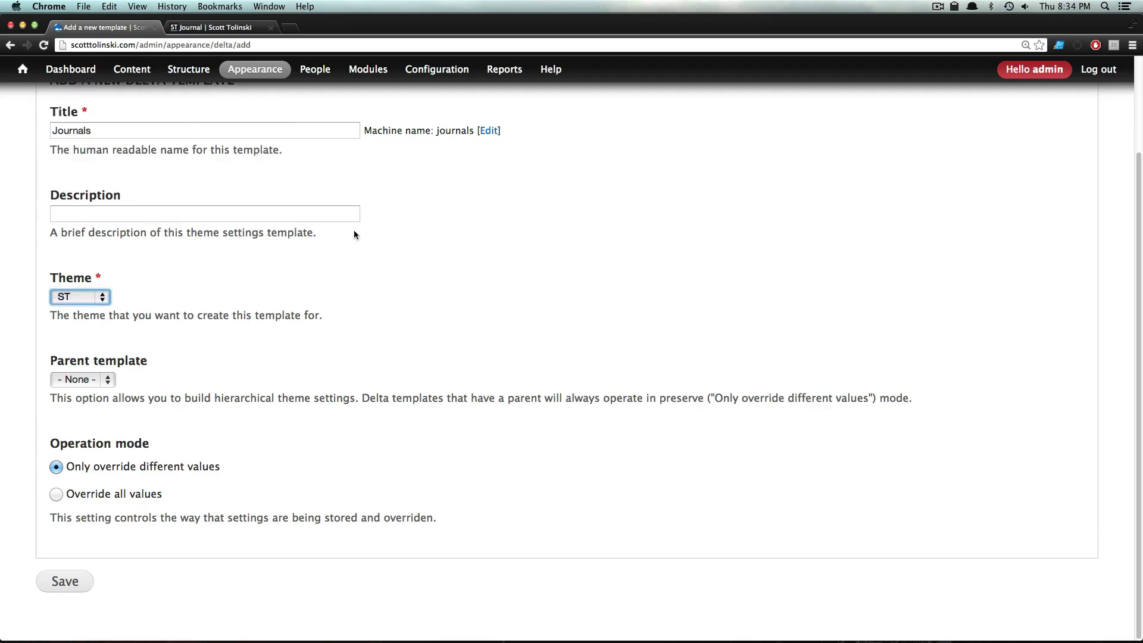
# Describe the template as 'Changes Sidebar and Content on Journals' and save it
pyautogui.click(218, 216)
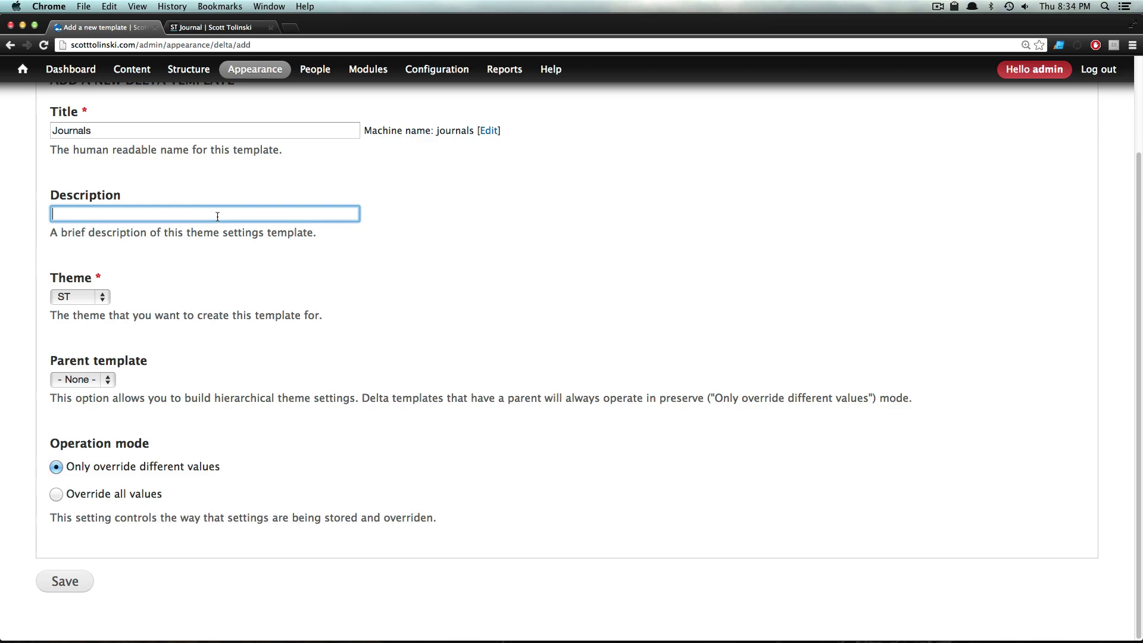
pyautogui.write('Changes Sidebar and Content on J')
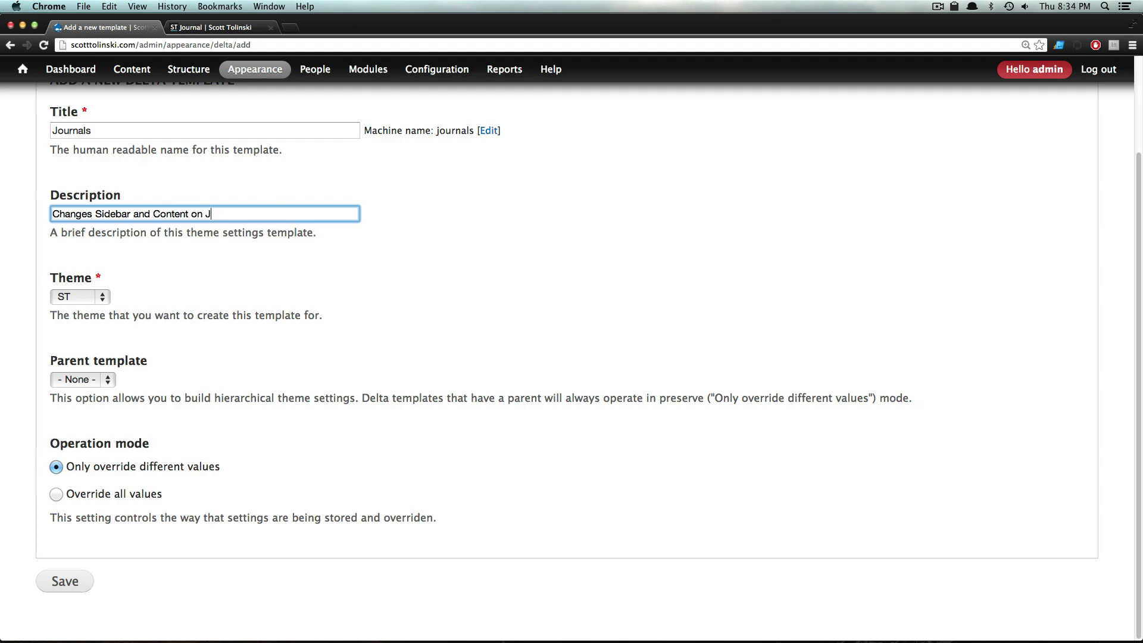
pyautogui.write('ournals')
pyautogui.click(271, 386)
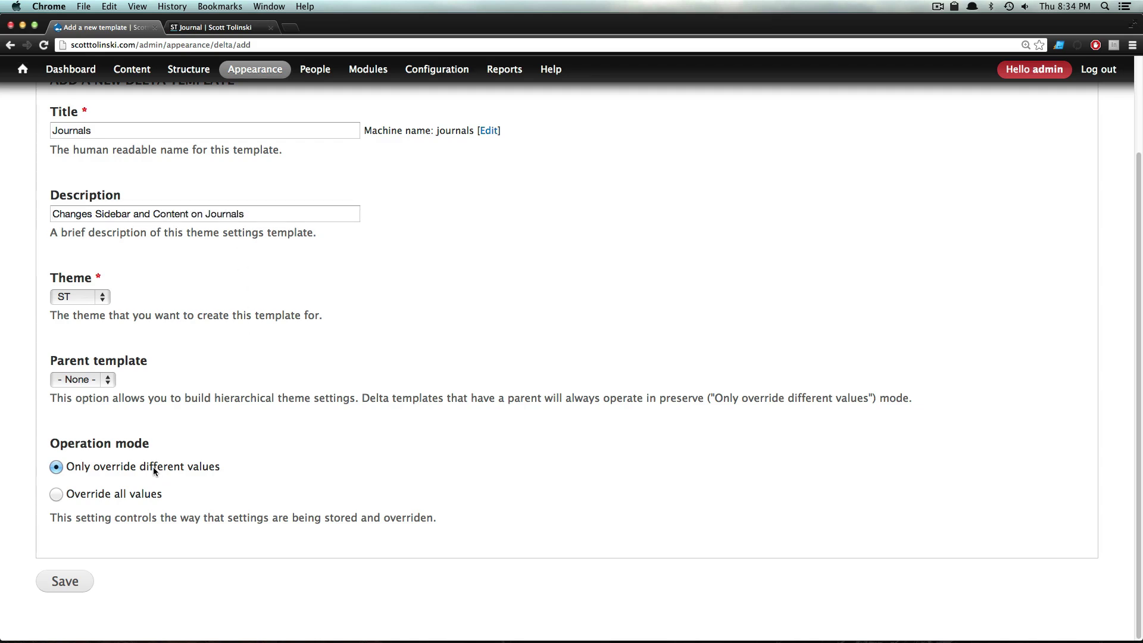
pyautogui.moveTo(153, 468); pyautogui.dragTo(205, 474)
pyautogui.click(70, 580)
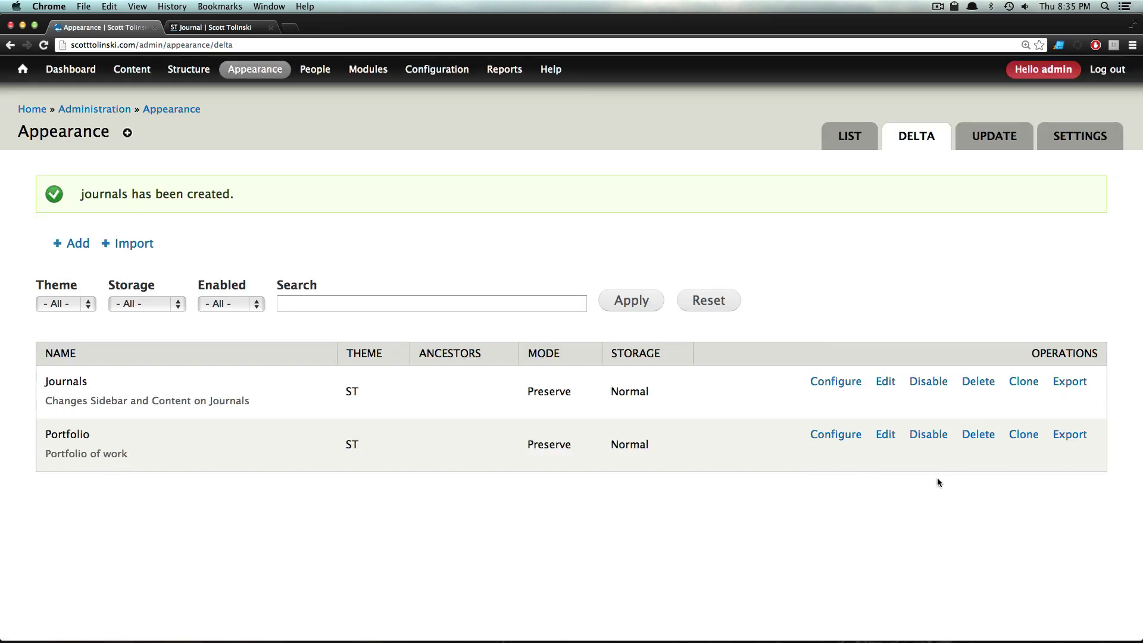
# Choose Configure on the Journals row of the Delta templates list
pyautogui.click(846, 388)
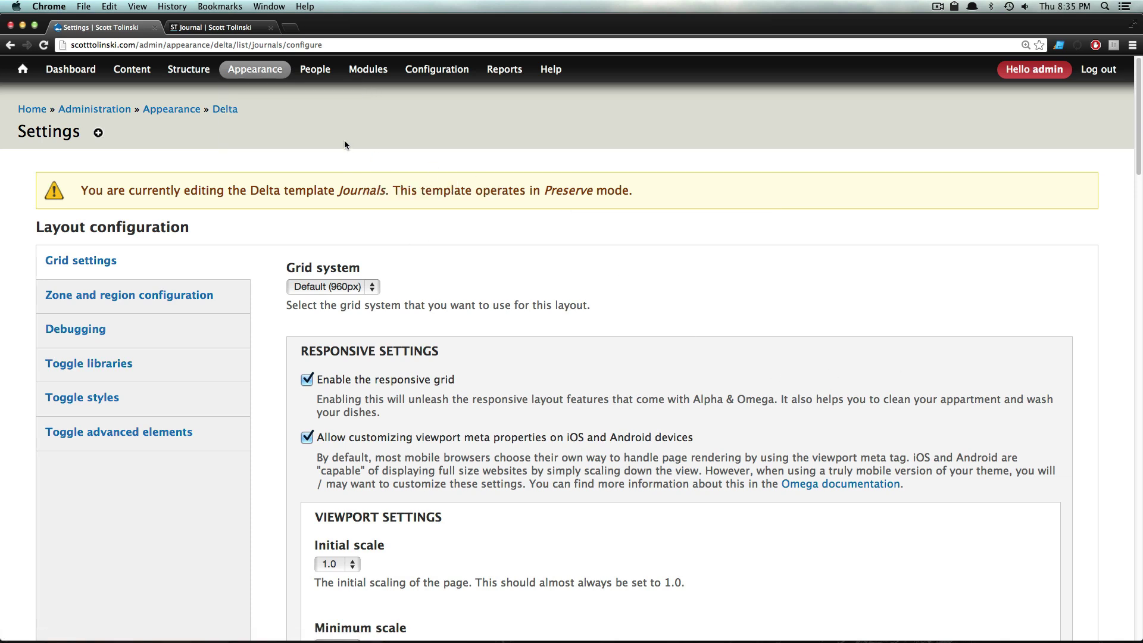
# Switch the Journals settings page to its Zone and region configuration section
pyautogui.moveTo(254, 69)
pyautogui.moveTo(333, 148)
pyautogui.tripleClick(617, 185)
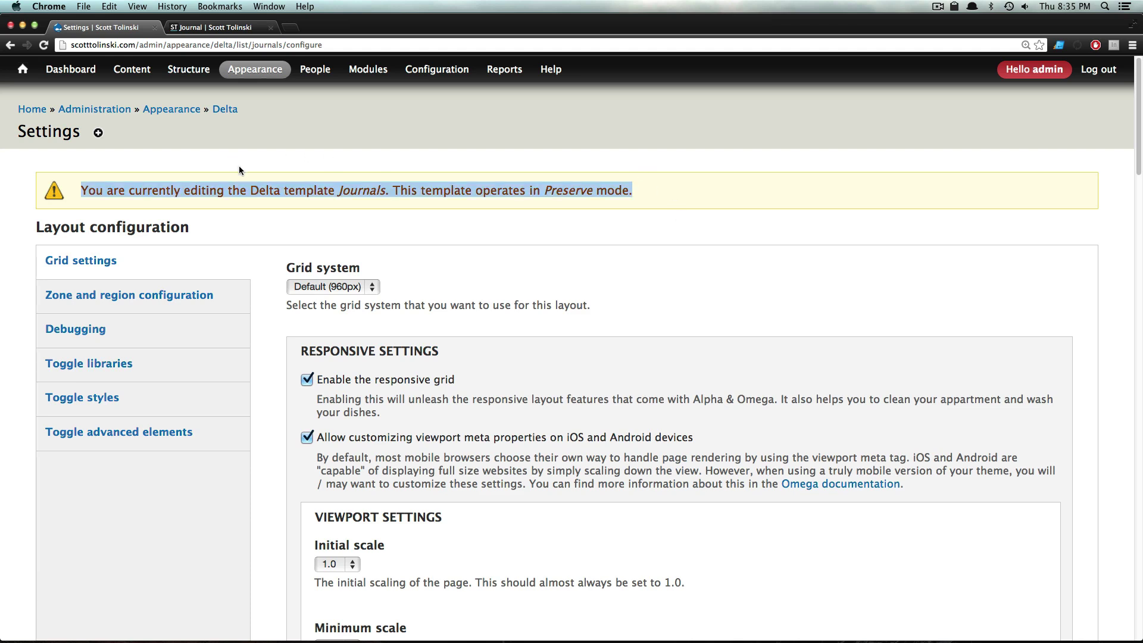
pyautogui.click(378, 203)
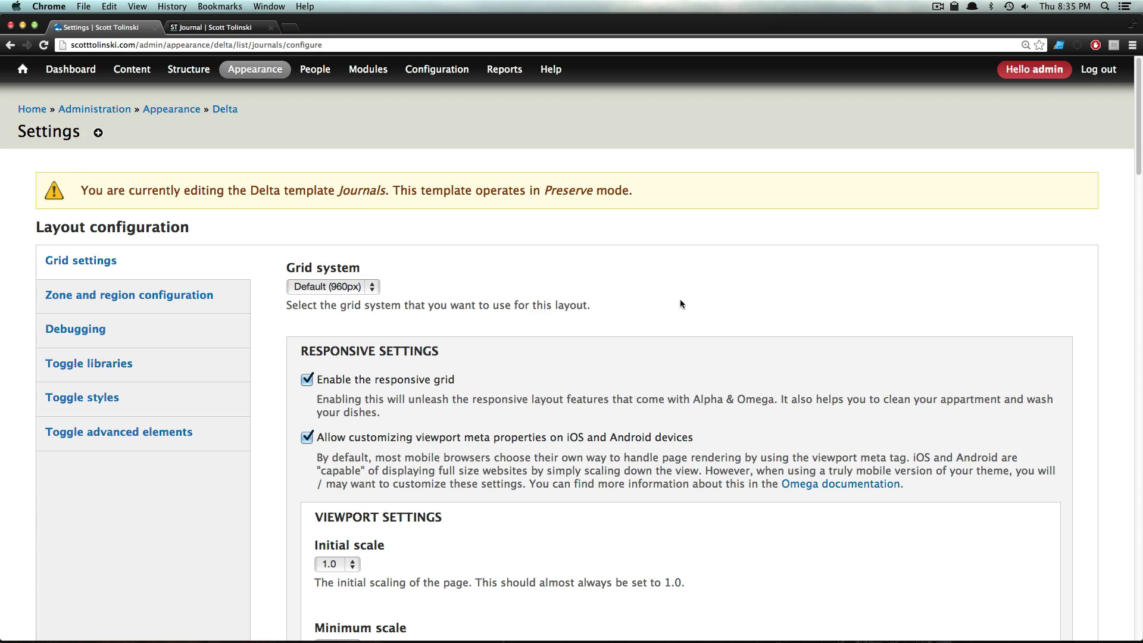
pyautogui.click(80, 303)
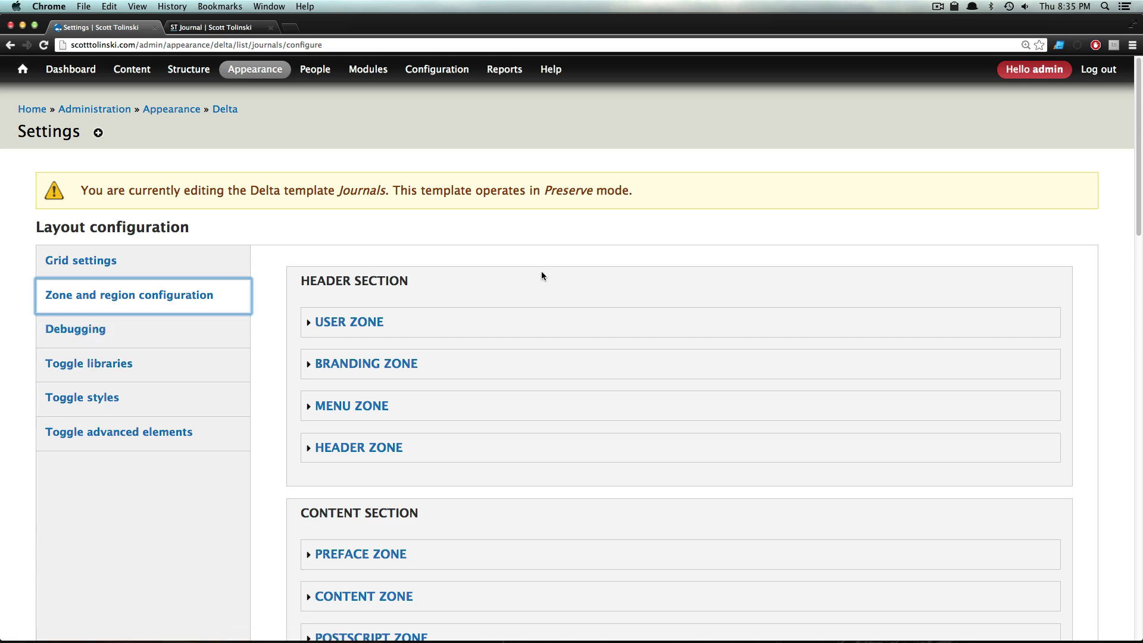
# Expand the Content zone's regions, showing the Content and Sidebar Second region settings
pyautogui.scroll(-3, 542, 276)
pyautogui.scroll(-3, 542, 276)
pyautogui.scroll(-3, 541, 276)
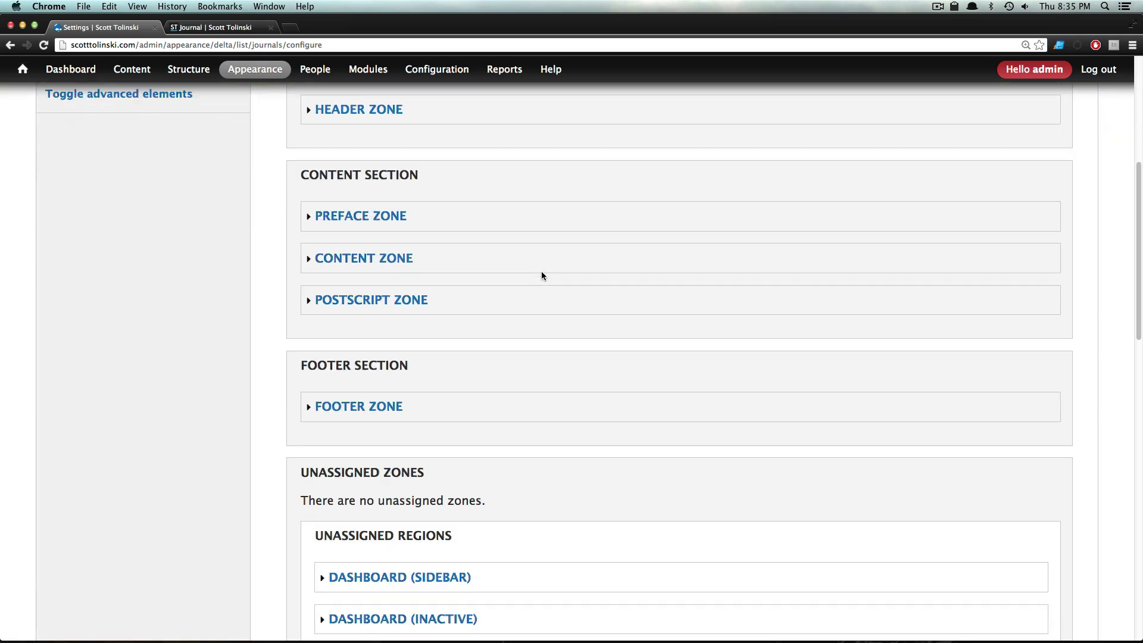
pyautogui.scroll(-4, 541, 275)
pyautogui.scroll(1, 542, 275)
pyautogui.scroll(5, 541, 276)
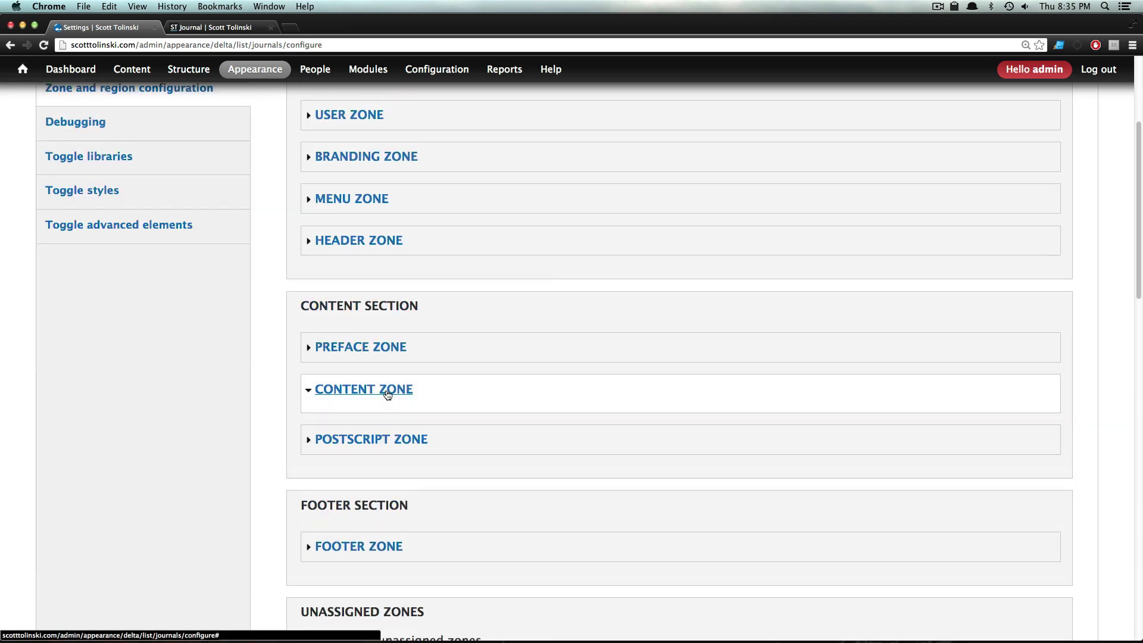
pyautogui.click(378, 471)
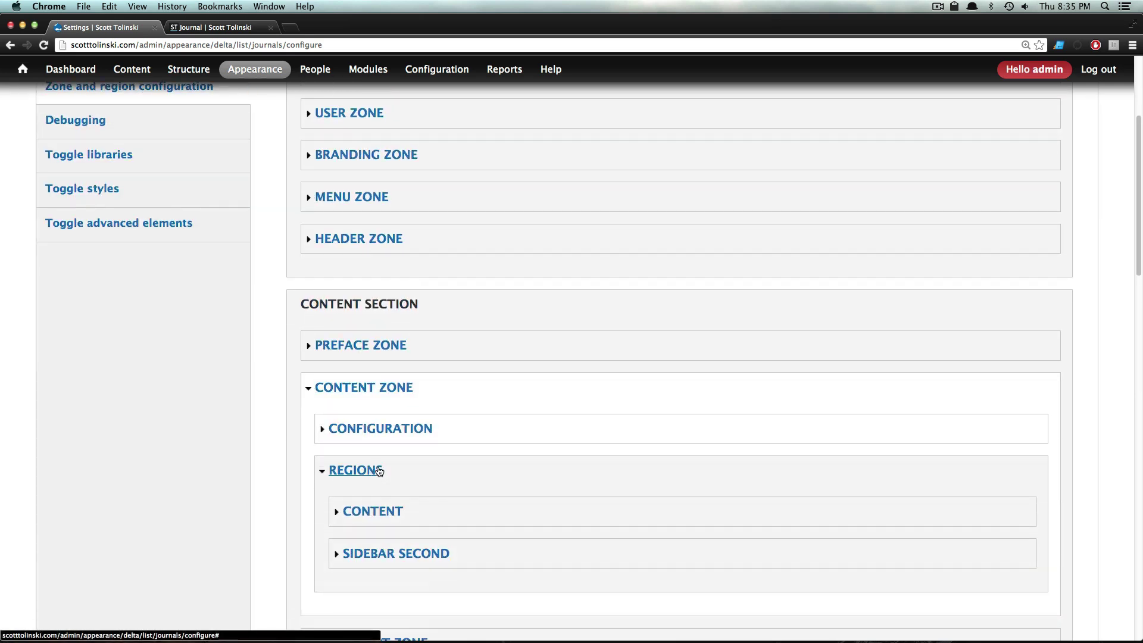
pyautogui.scroll(-4, 379, 471)
pyautogui.click(364, 364)
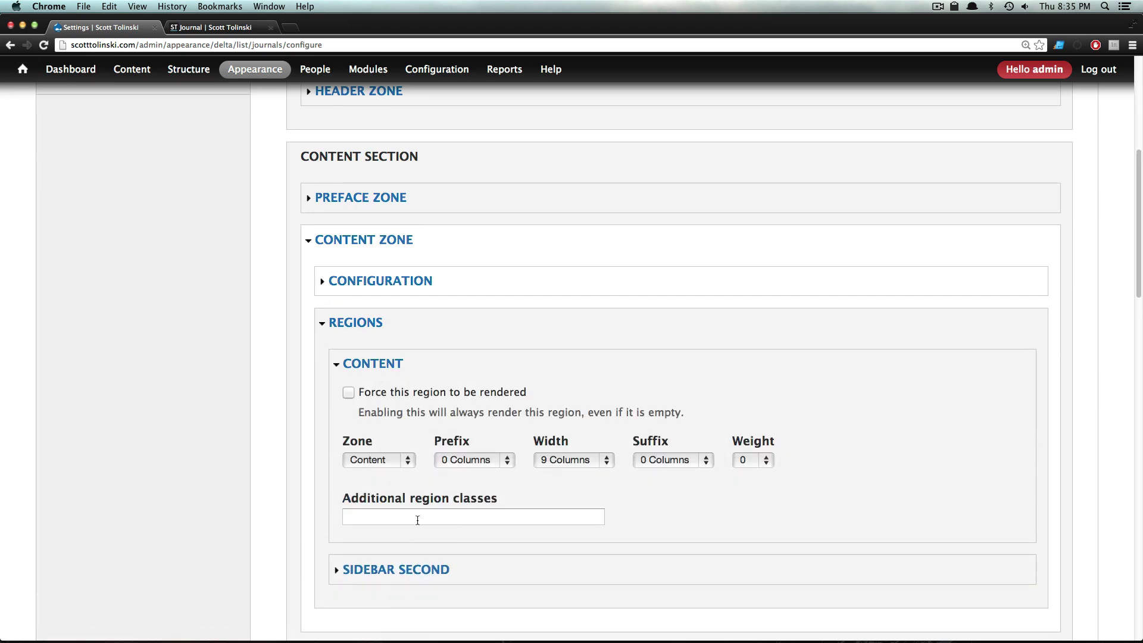
pyautogui.click(420, 570)
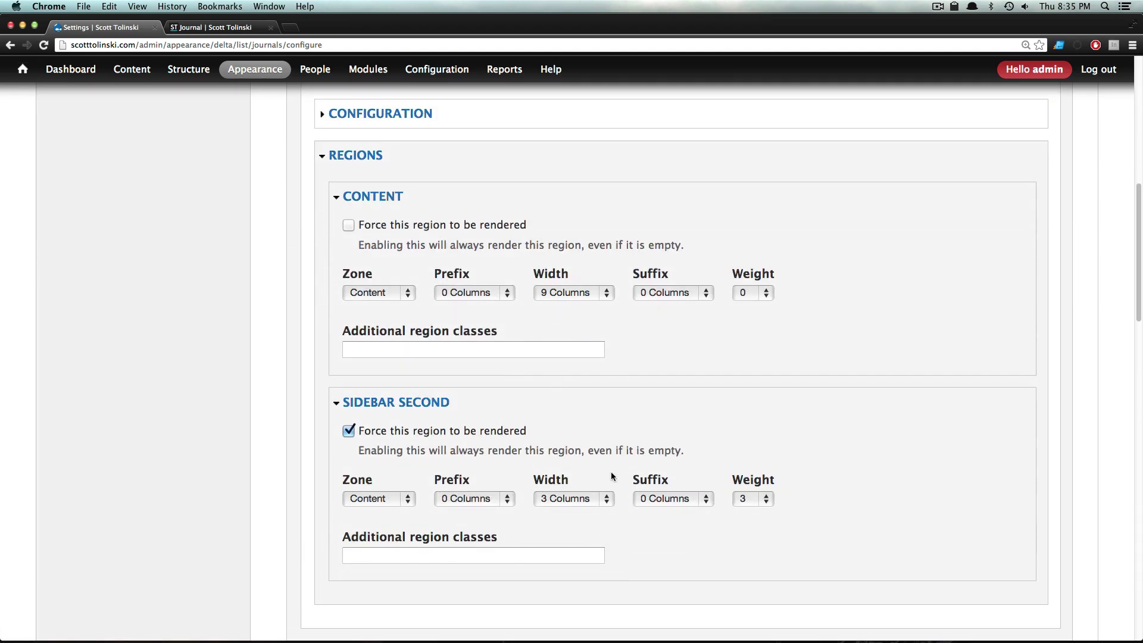
# Set both the Content and Sidebar Second widths to 6 Columns
pyautogui.click(577, 292)
pyautogui.click(576, 257)
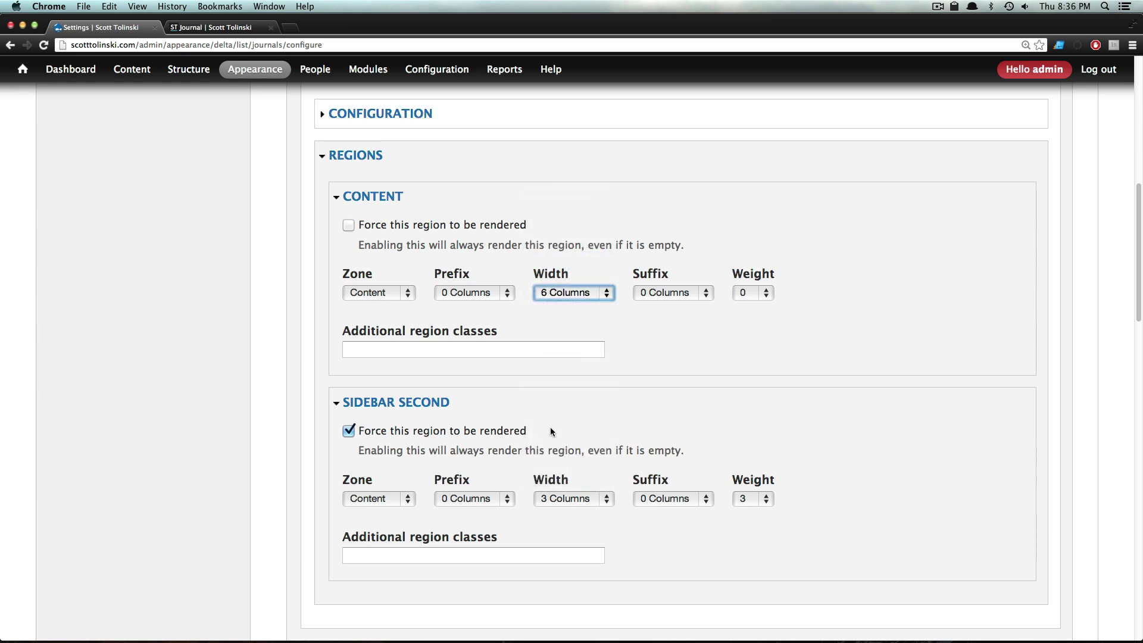
pyautogui.click(561, 499)
pyautogui.click(566, 535)
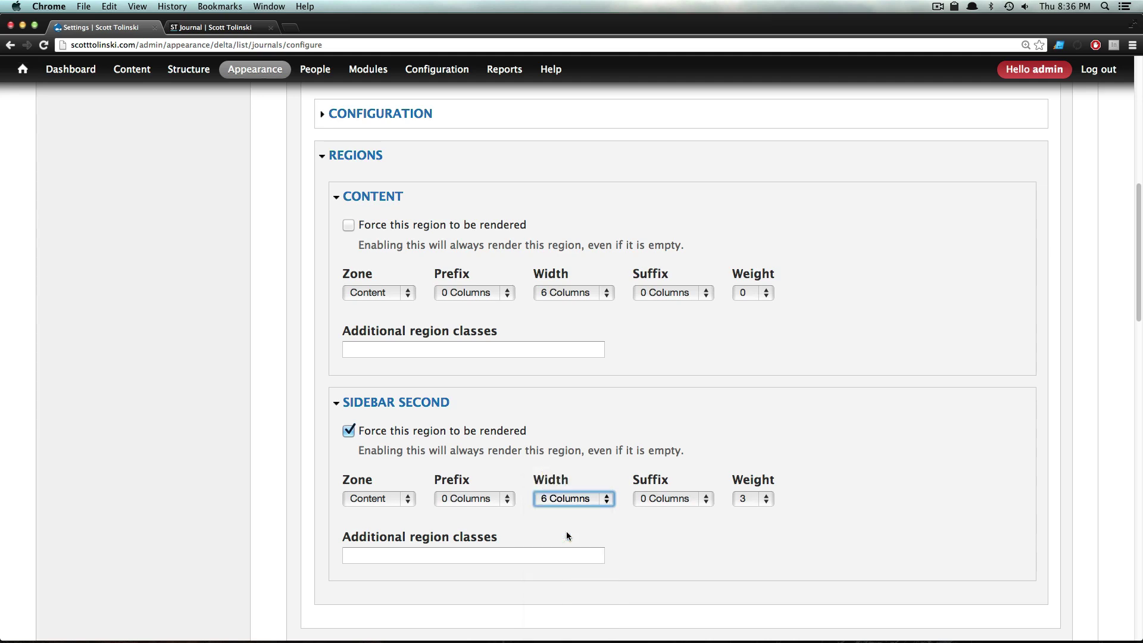
pyautogui.scroll(-5, 567, 536)
pyautogui.scroll(-15, 566, 536)
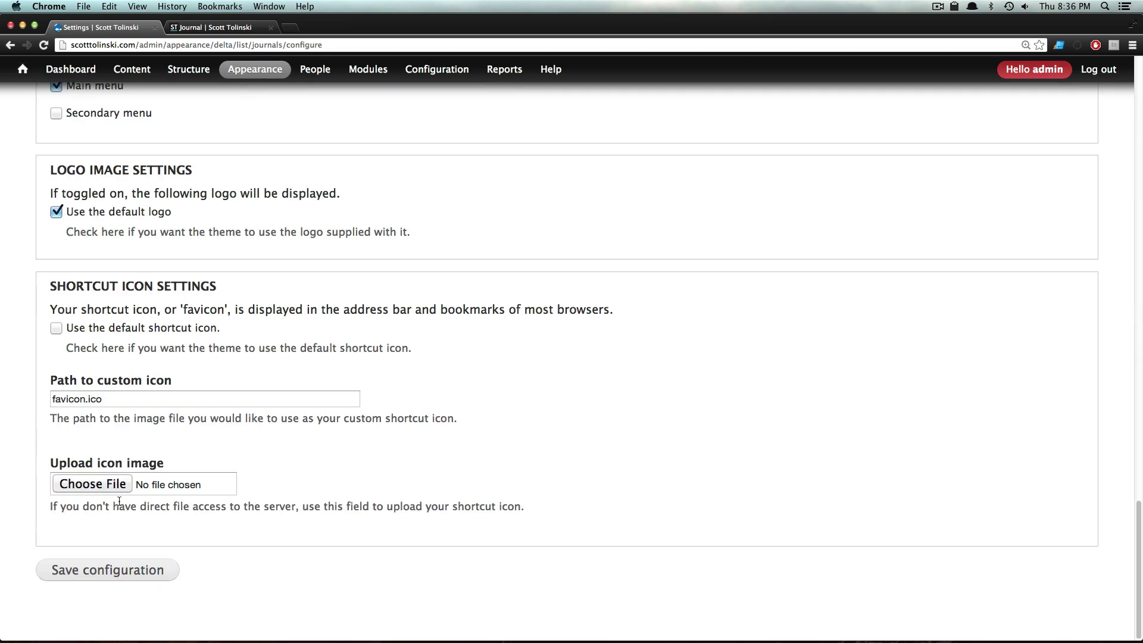
# Save the 6-column widths, reload the Journal page with region outlines, and select its /journal path
pyautogui.click(94, 573)
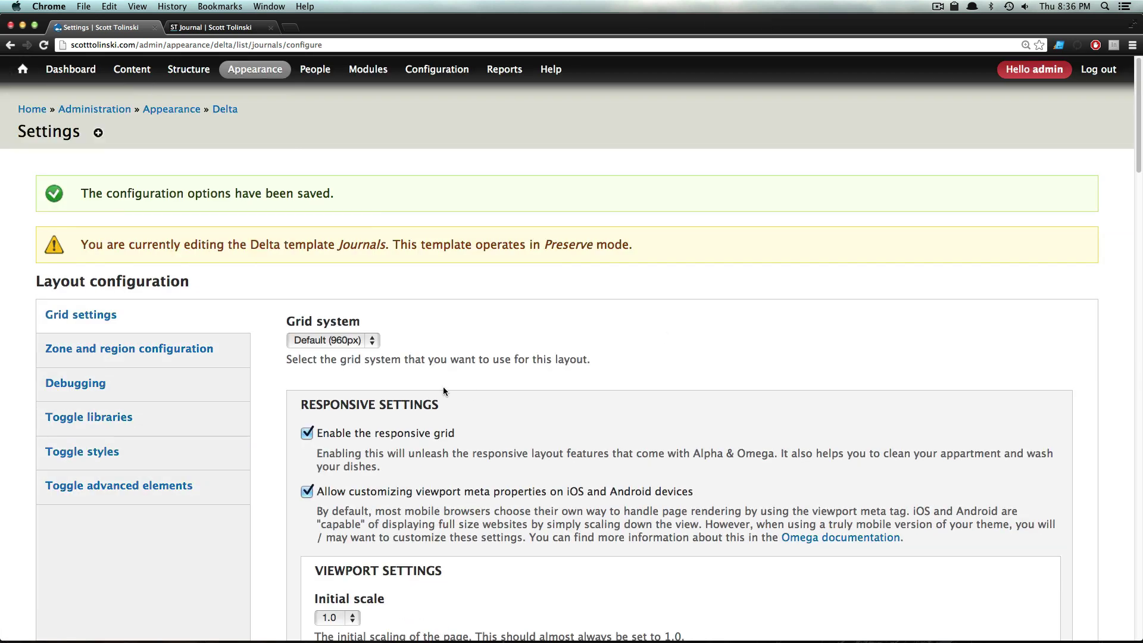
pyautogui.click(211, 27)
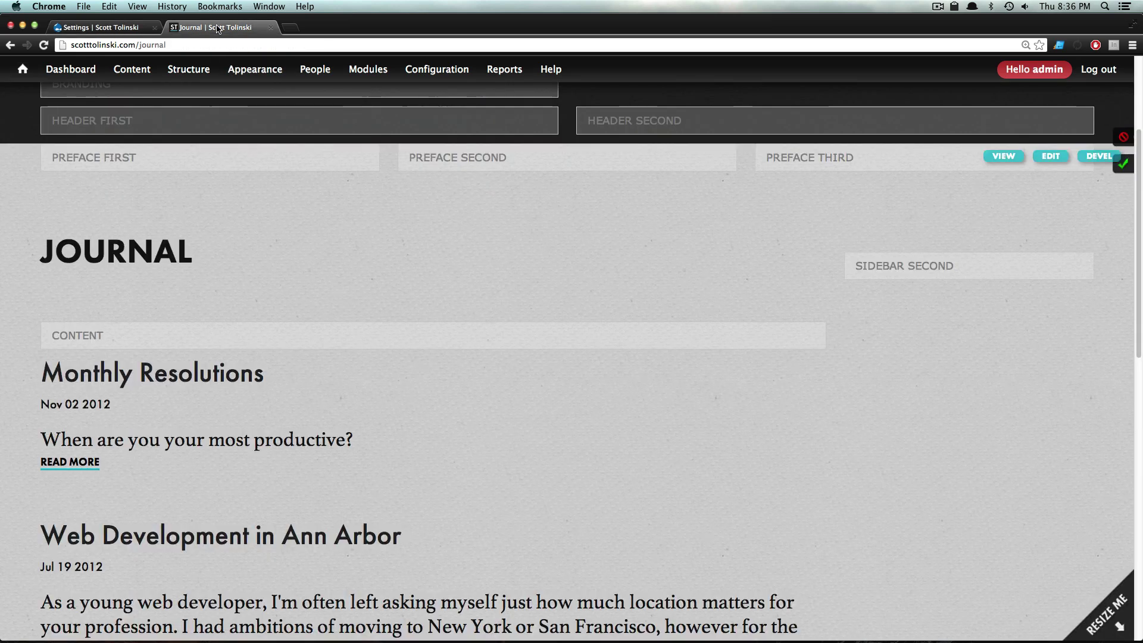
pyautogui.press('super+r')
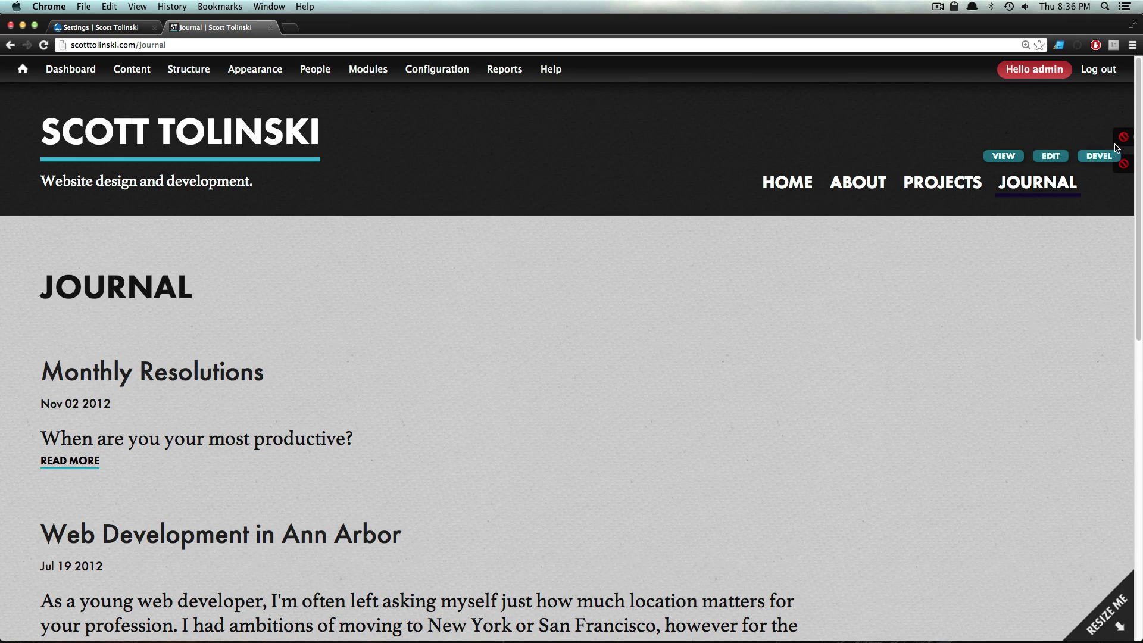
pyautogui.click(1124, 163)
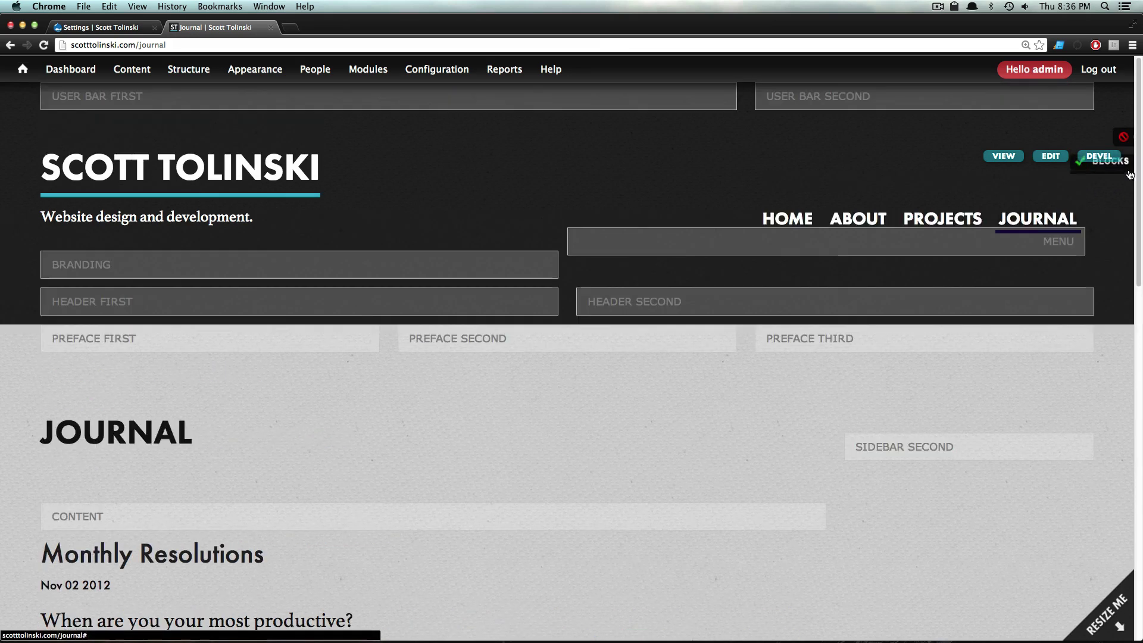
pyautogui.scroll(-3, 834, 387)
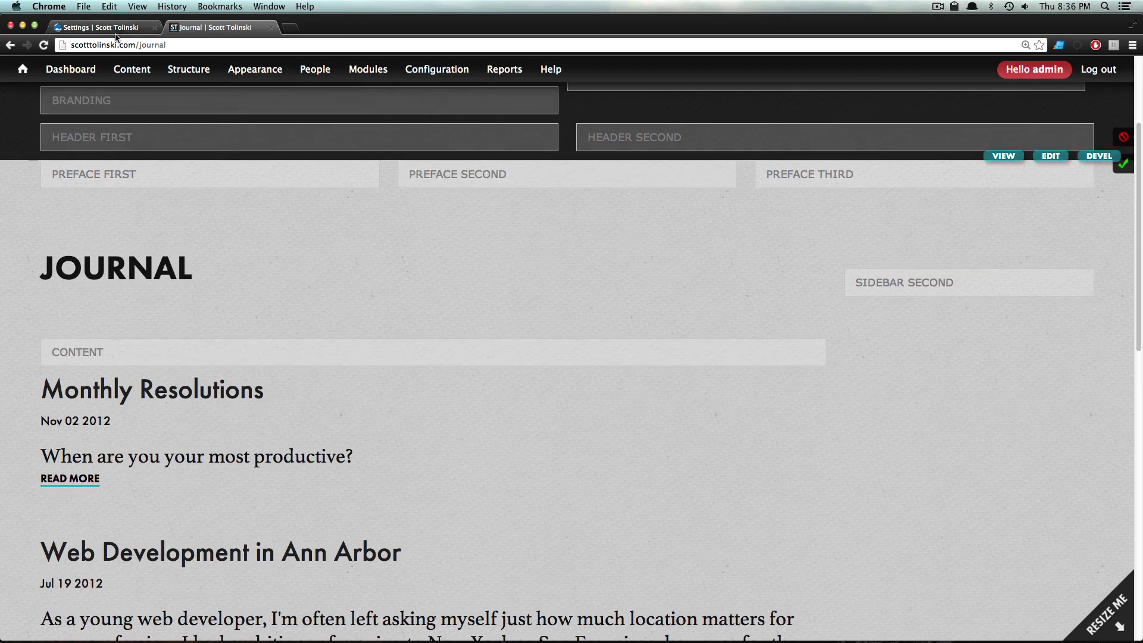
pyautogui.click(147, 46)
pyautogui.moveTo(136, 44); pyautogui.dragTo(286, 41)
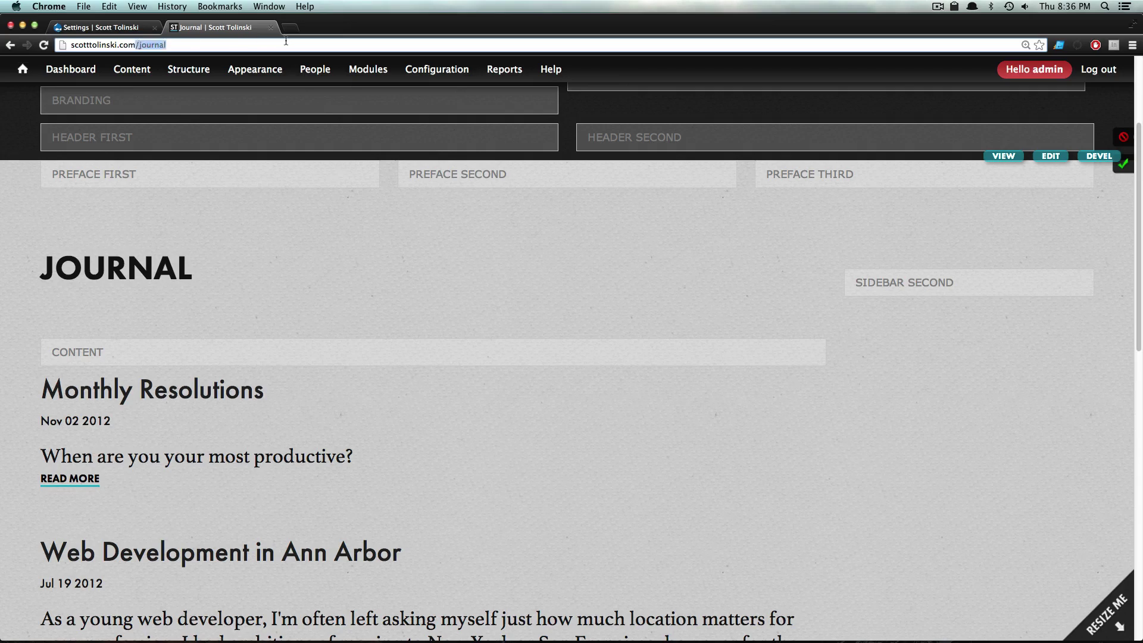
# Start adding a new context from the admin tab
pyautogui.click(122, 27)
pyautogui.moveTo(179, 71)
pyautogui.moveTo(185, 129)
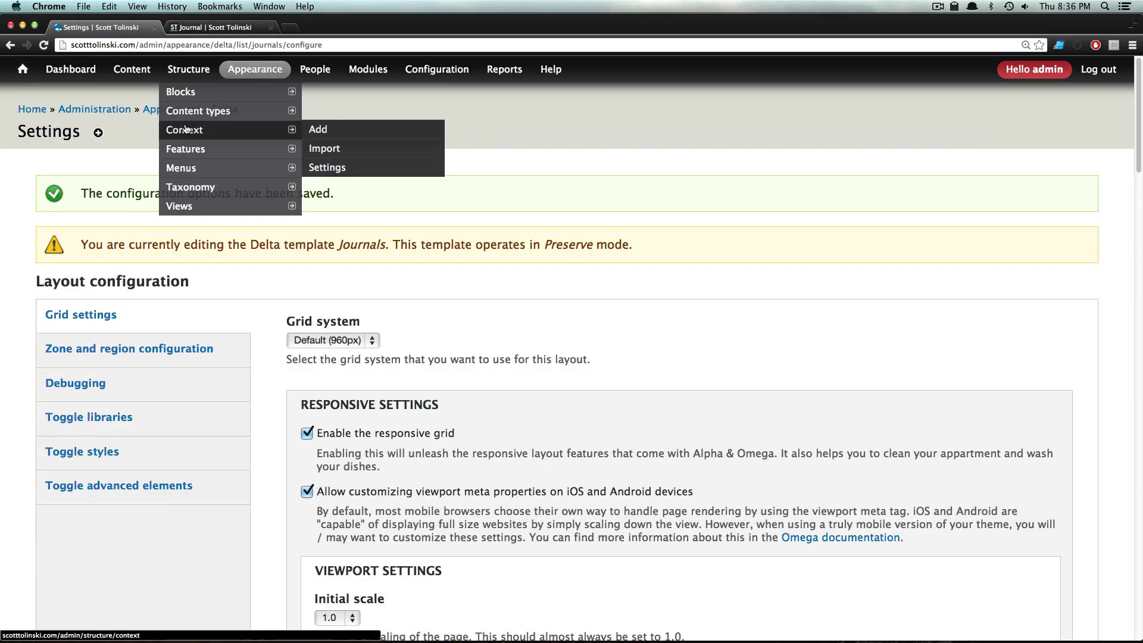
pyautogui.click(319, 137)
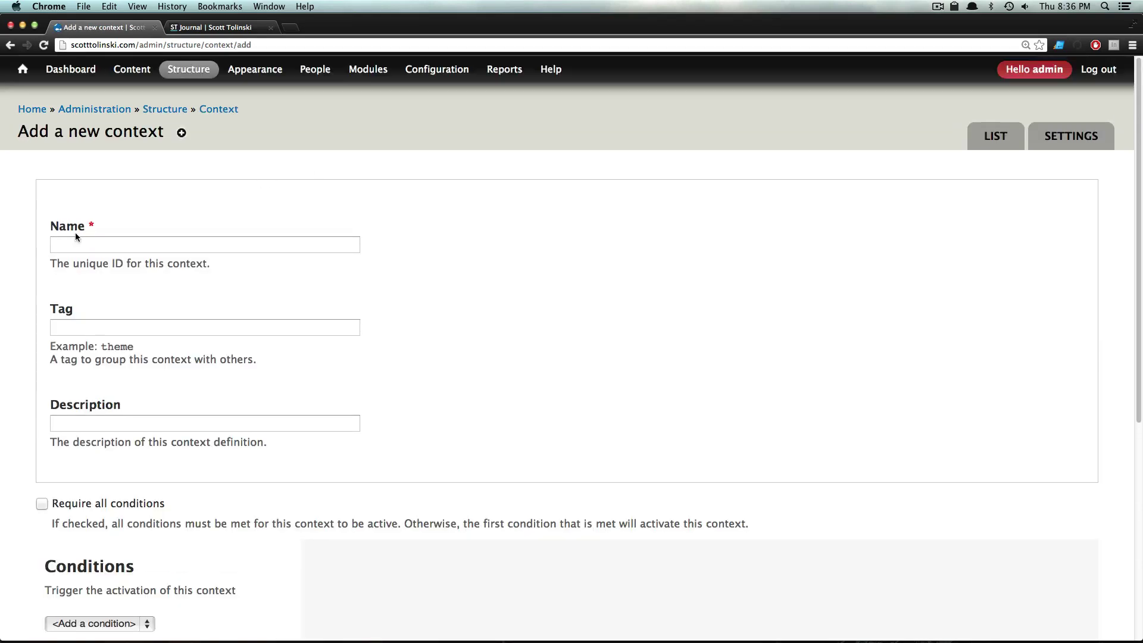
# Fill in the context name and tag as journals
pyautogui.click(81, 245)
pyautogui.write('jour')
pyautogui.press('Down')
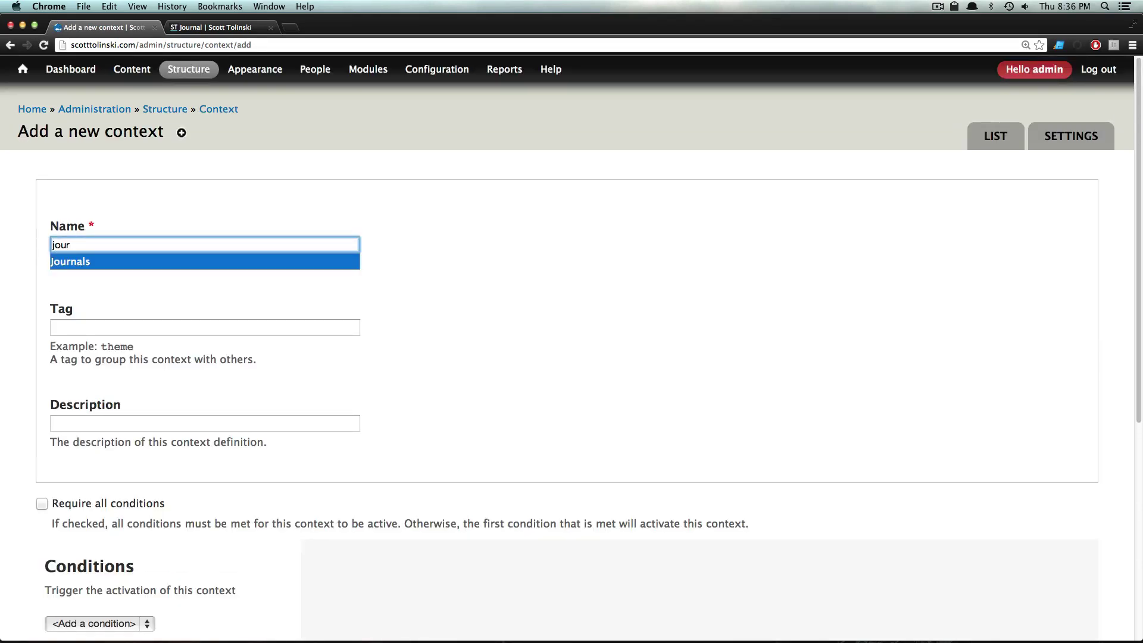
pyautogui.press('Return')
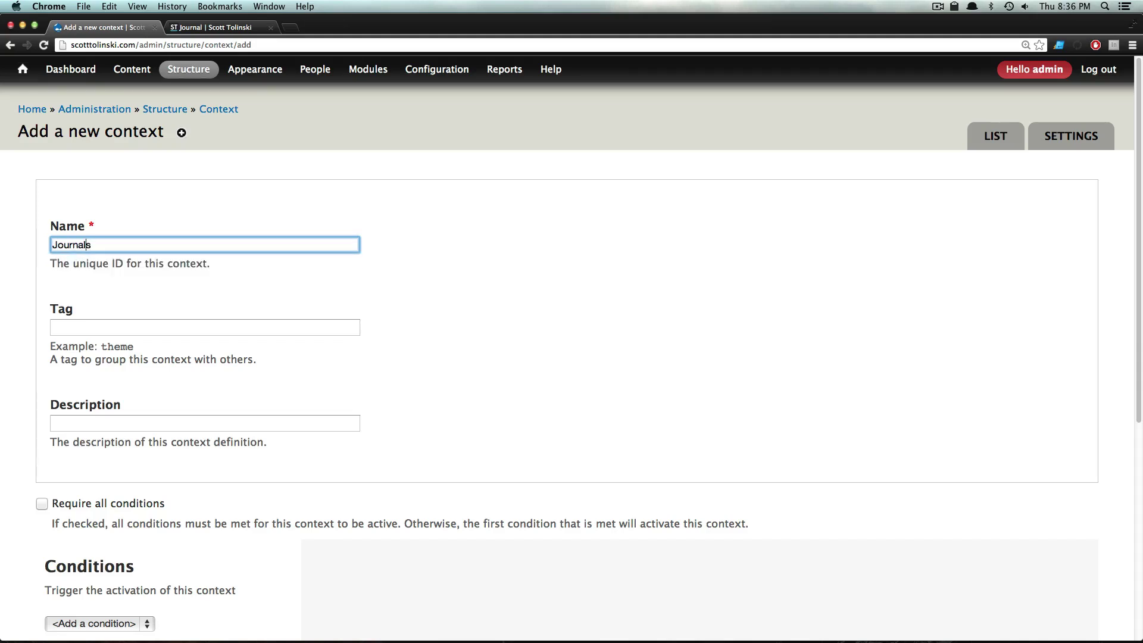
pyautogui.press('Delete')
pyautogui.write('j')
pyautogui.press('Tab')
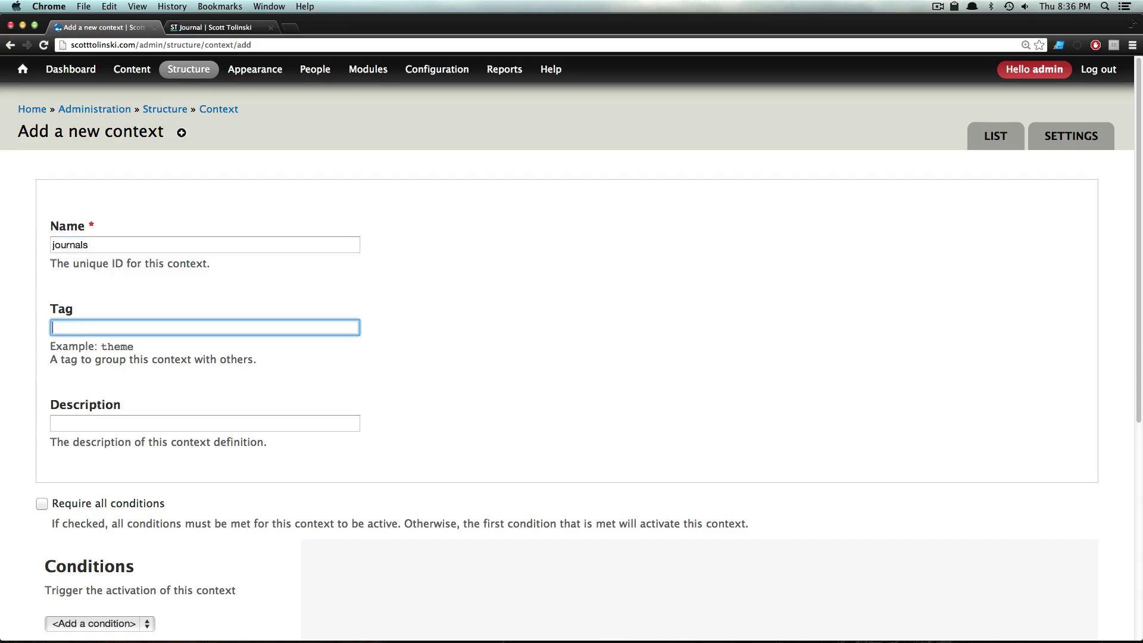
pyautogui.write('journals')
# Enter the description 'Changes Sidebar and Content on Journals' from the autofill suggestion
pyautogui.press('Tab')
pyautogui.write('Ch')
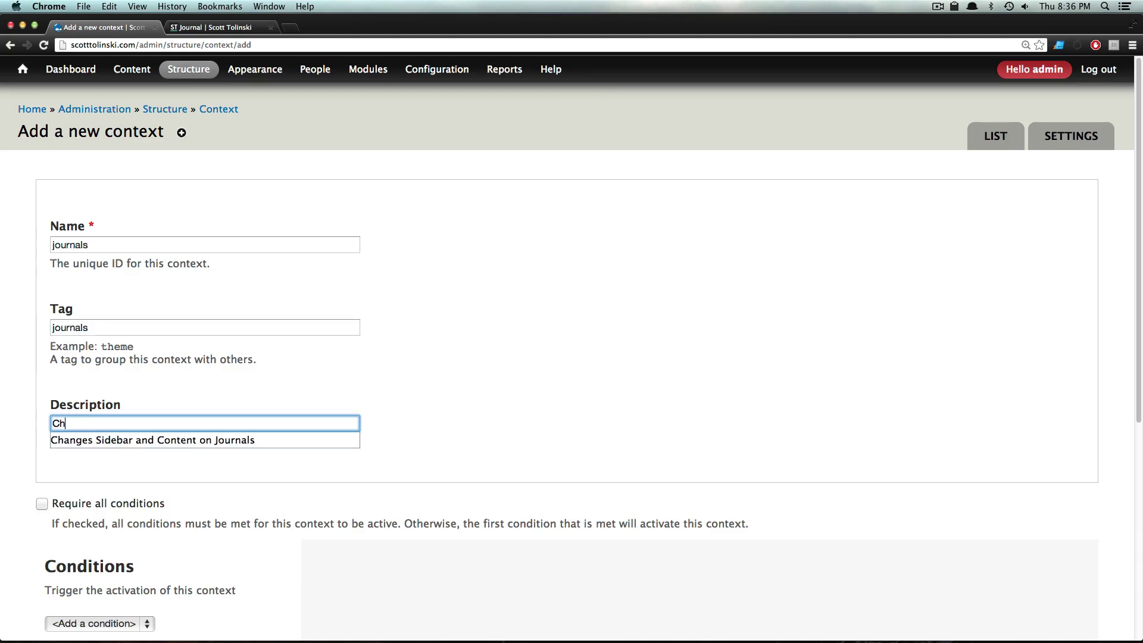
pyautogui.write('anges Js s')
pyautogui.press('Down')
pyautogui.press('Return')
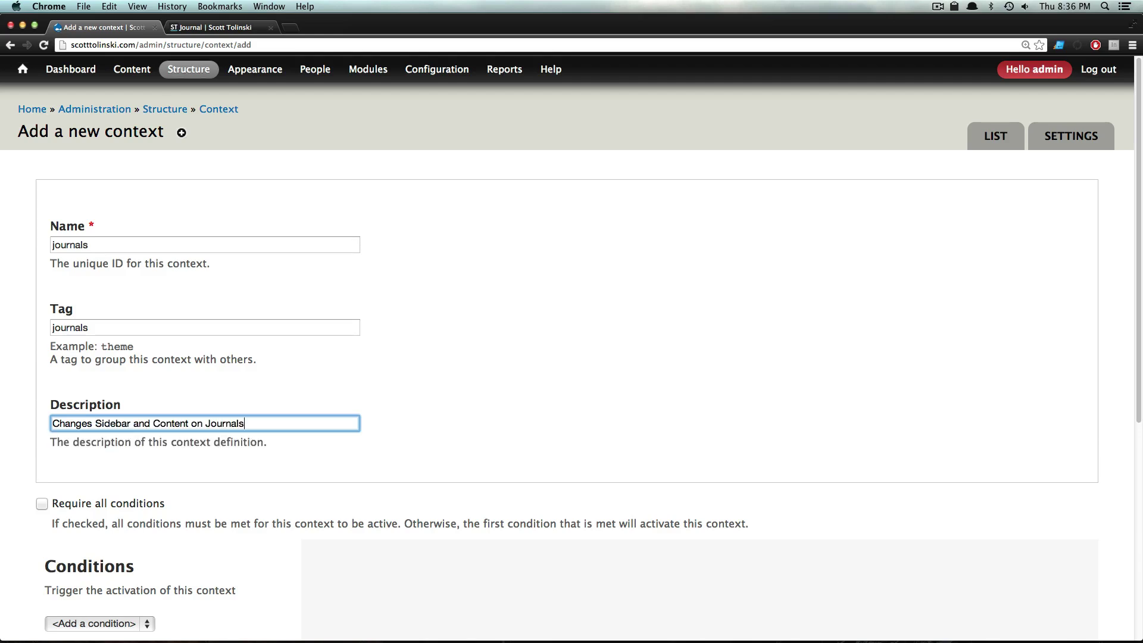
# Add a Path condition matching 'journal' to the context
pyautogui.scroll(-5, 136, 409)
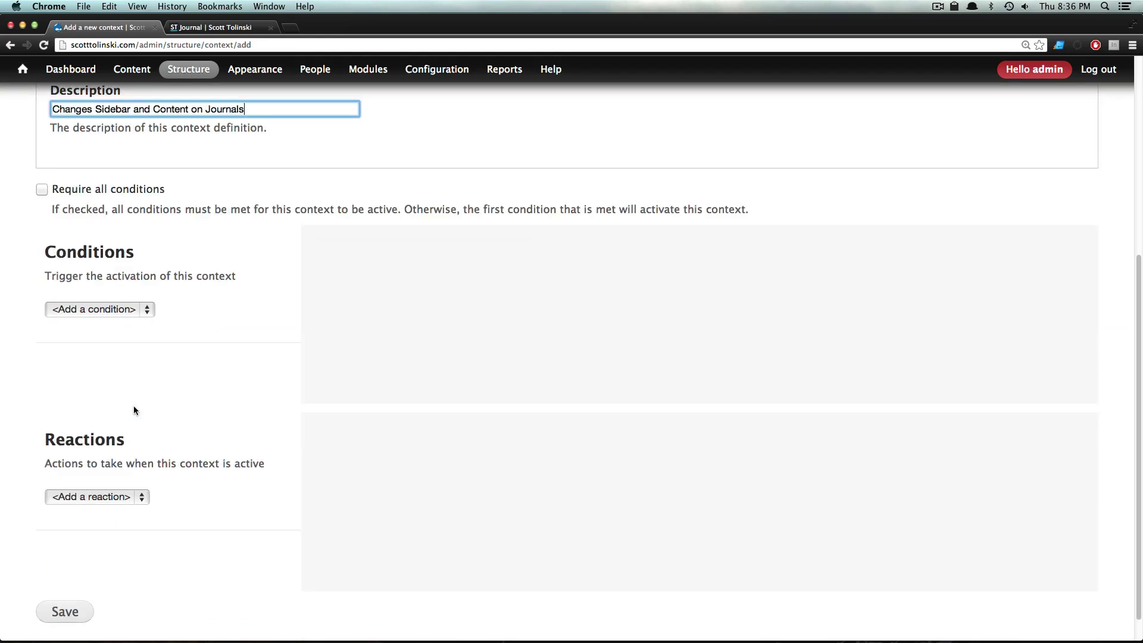
pyautogui.click(137, 312)
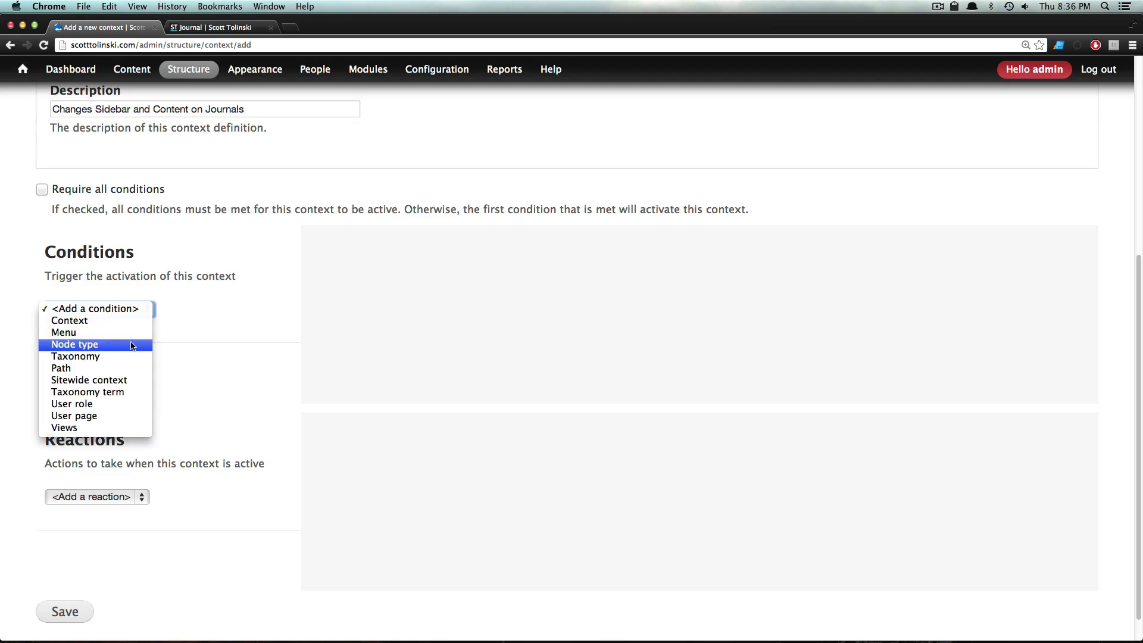
pyautogui.click(89, 367)
pyautogui.click(567, 314)
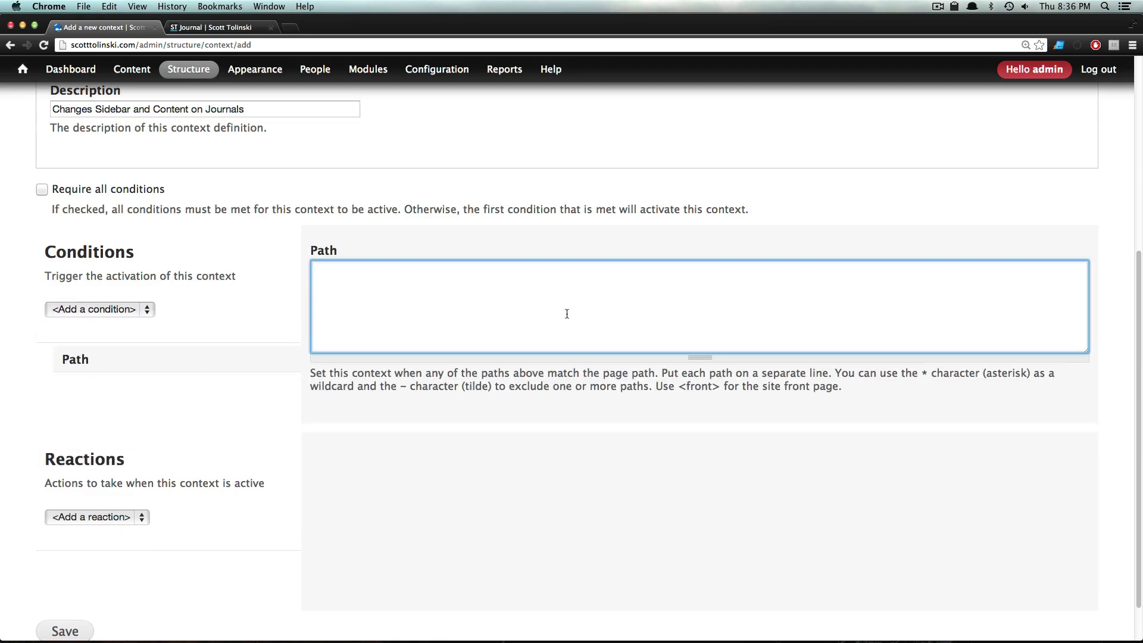
pyautogui.write('/journal')
pyautogui.press('BackSpace')
pyautogui.click(243, 29)
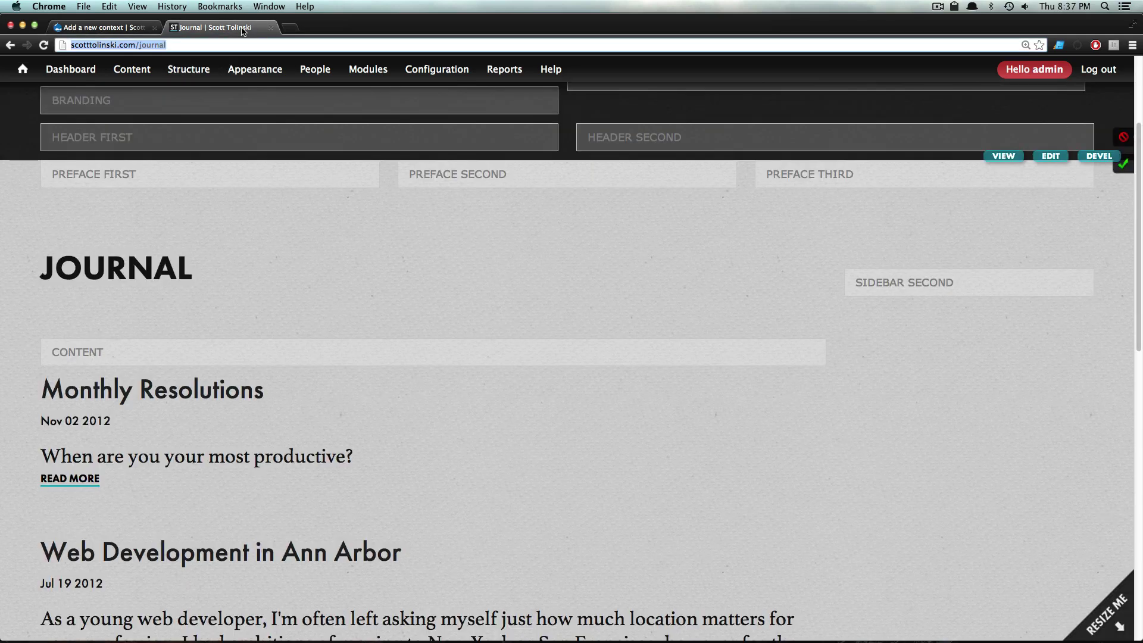
pyautogui.click(88, 29)
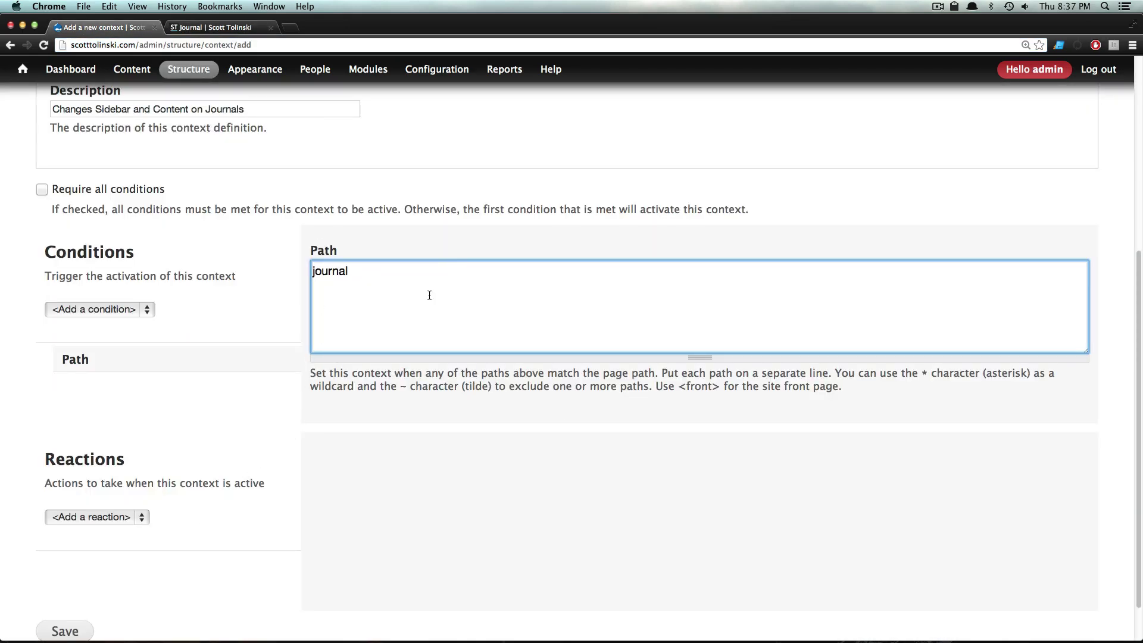
# Add a Delta reaction using the Journals template and save the context
pyautogui.click(127, 518)
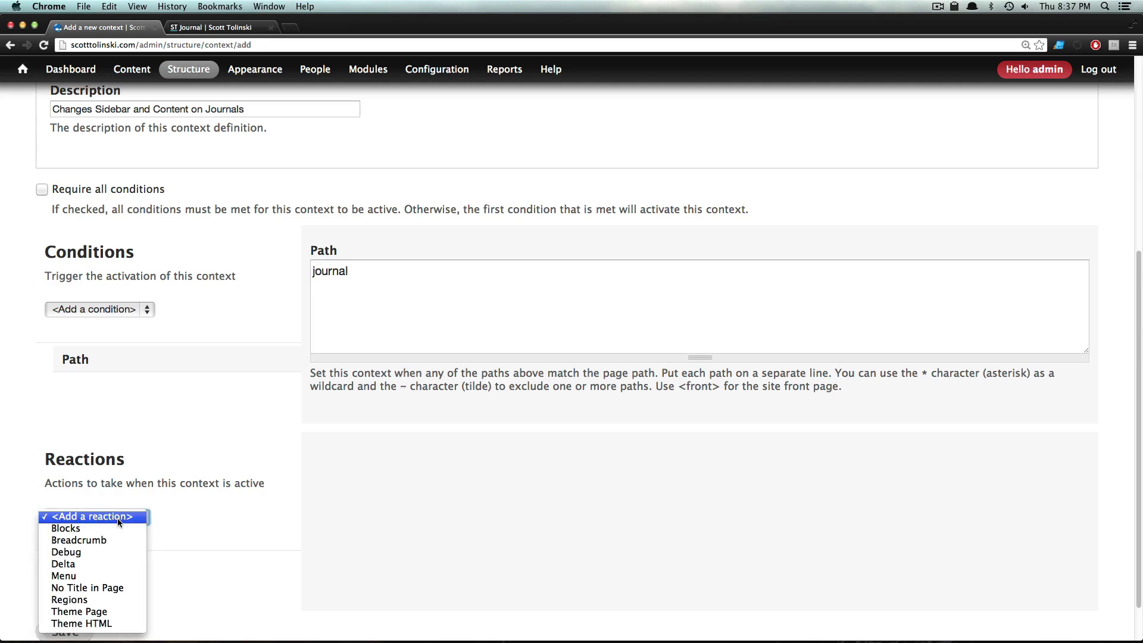
pyautogui.click(110, 565)
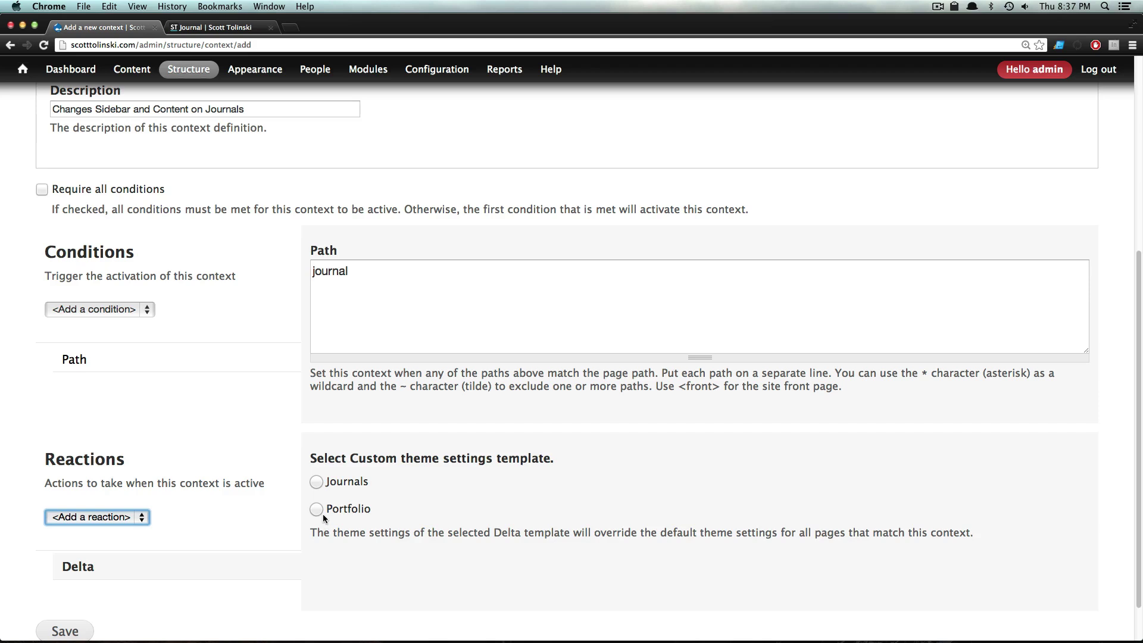
pyautogui.click(316, 482)
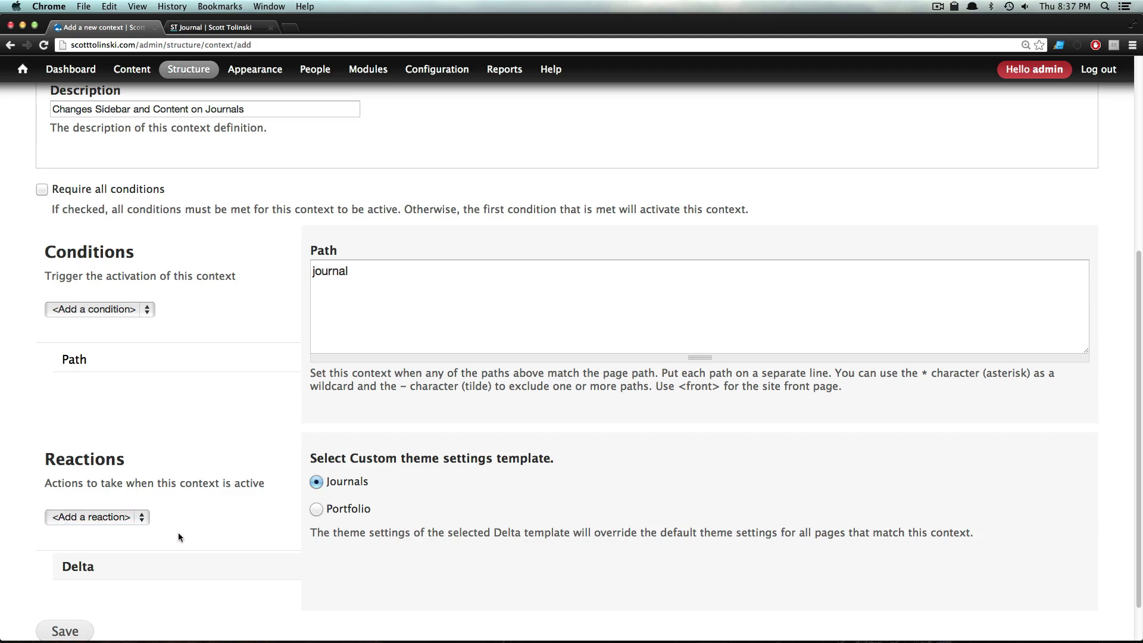
pyautogui.click(61, 631)
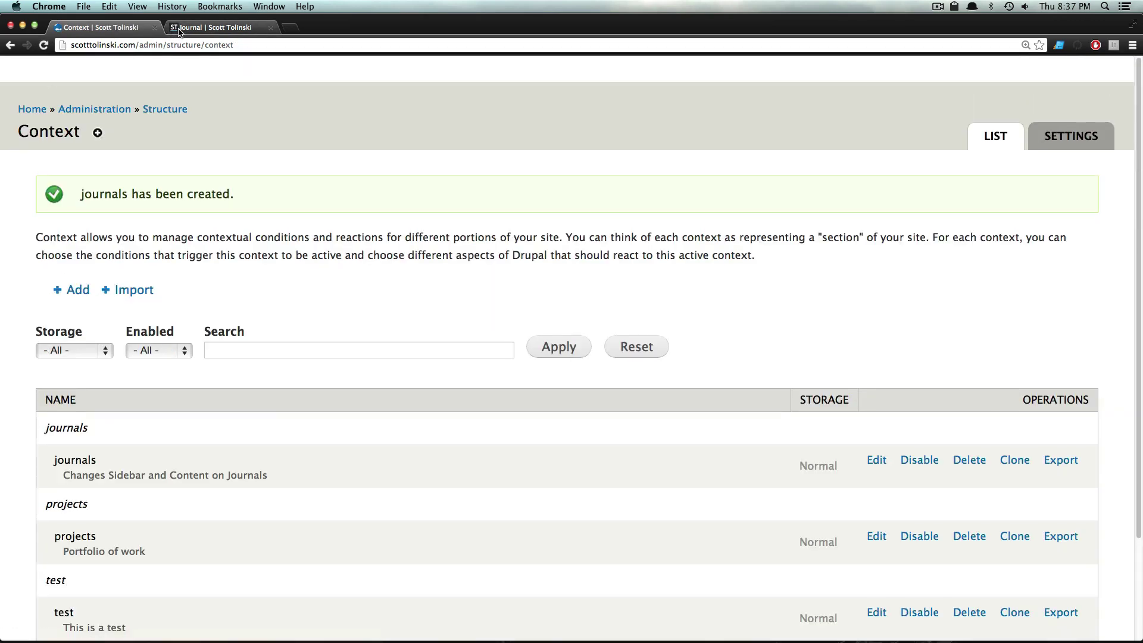
# Reload the journal page to confirm the equal 6/6 content/sidebar split, then open Projects
pyautogui.click(180, 28)
pyautogui.moveTo(180, 136)
pyautogui.press('super+r')
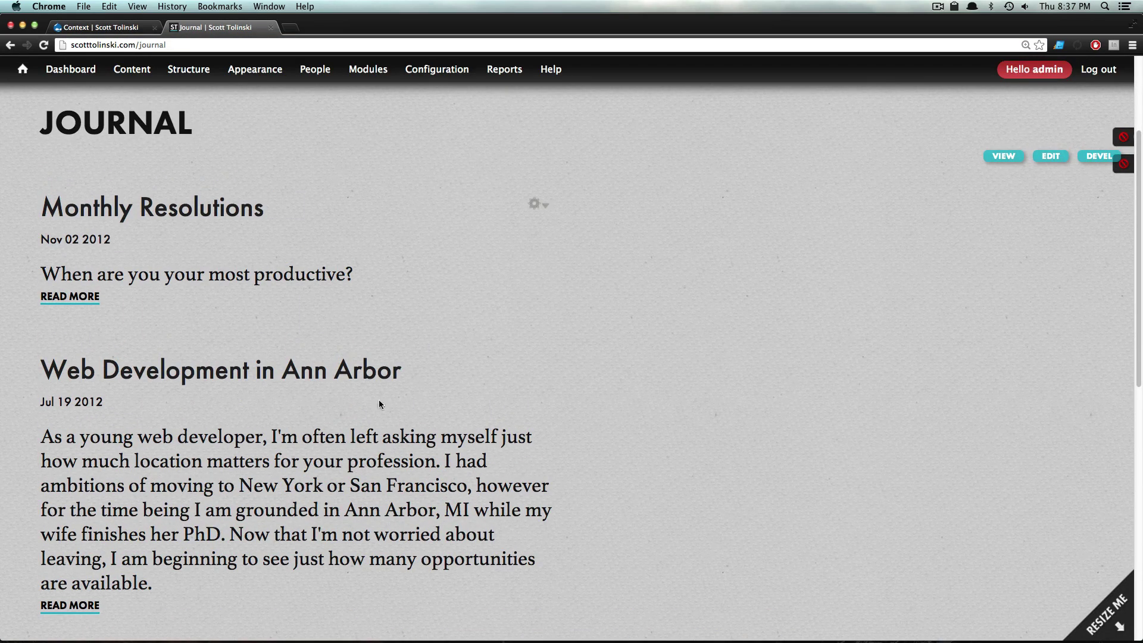
pyautogui.click(1123, 163)
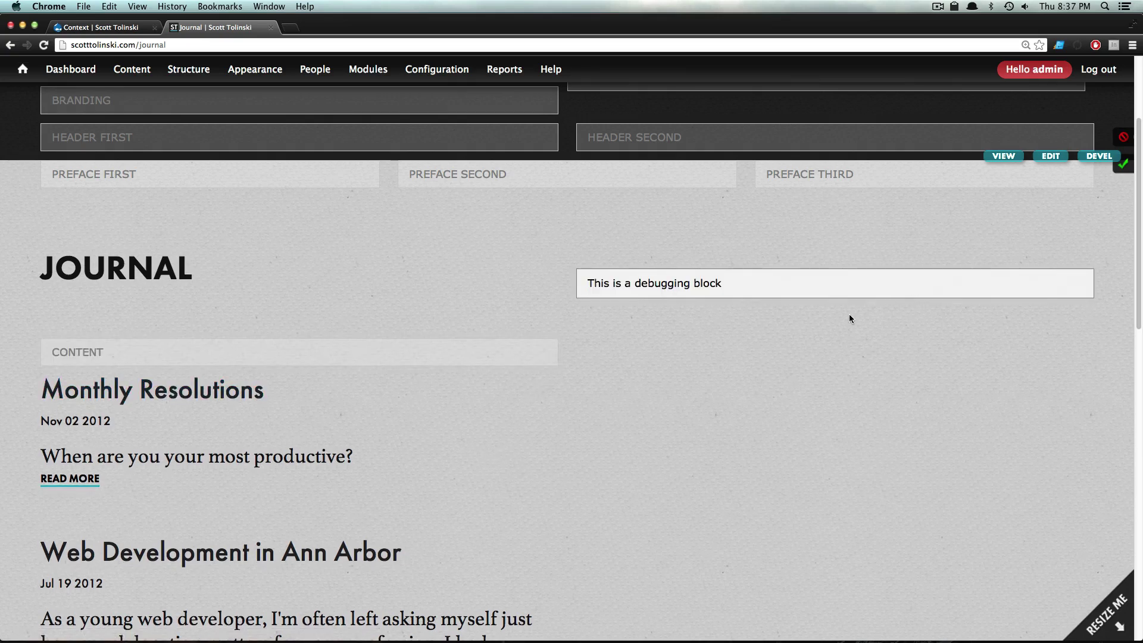
pyautogui.scroll(3, 850, 318)
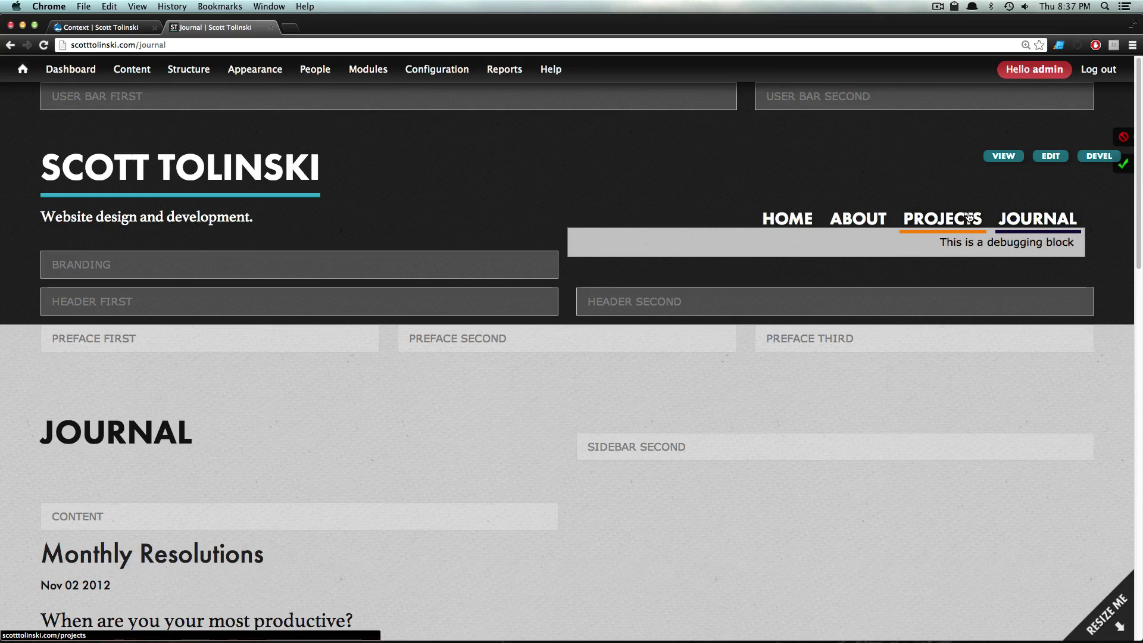
pyautogui.click(969, 218)
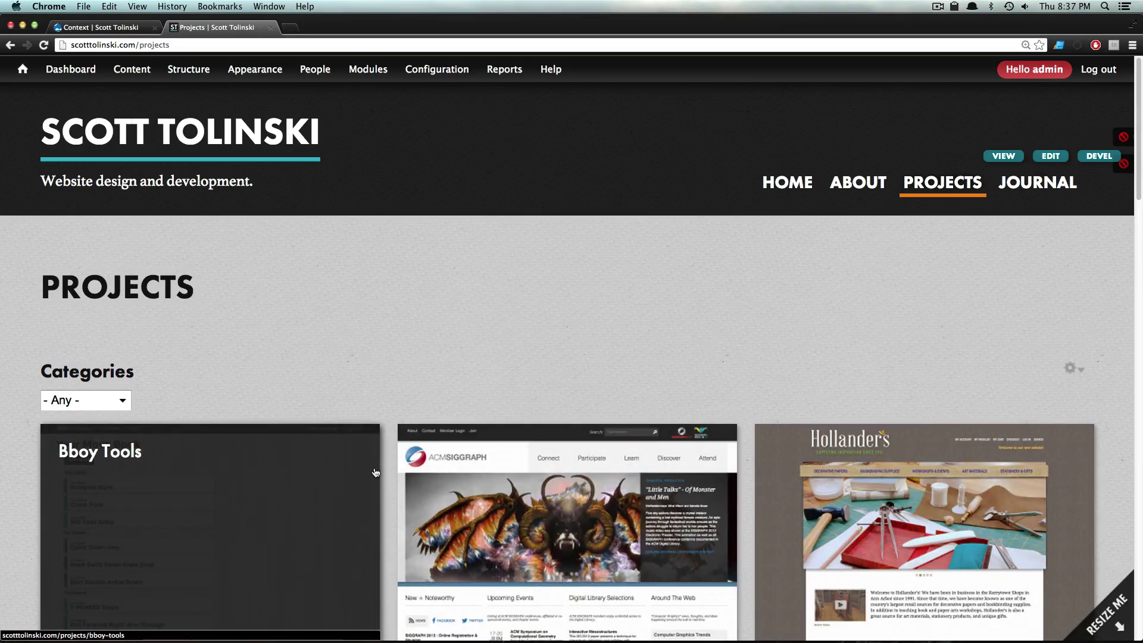
pyautogui.scroll(-5, 819, 359)
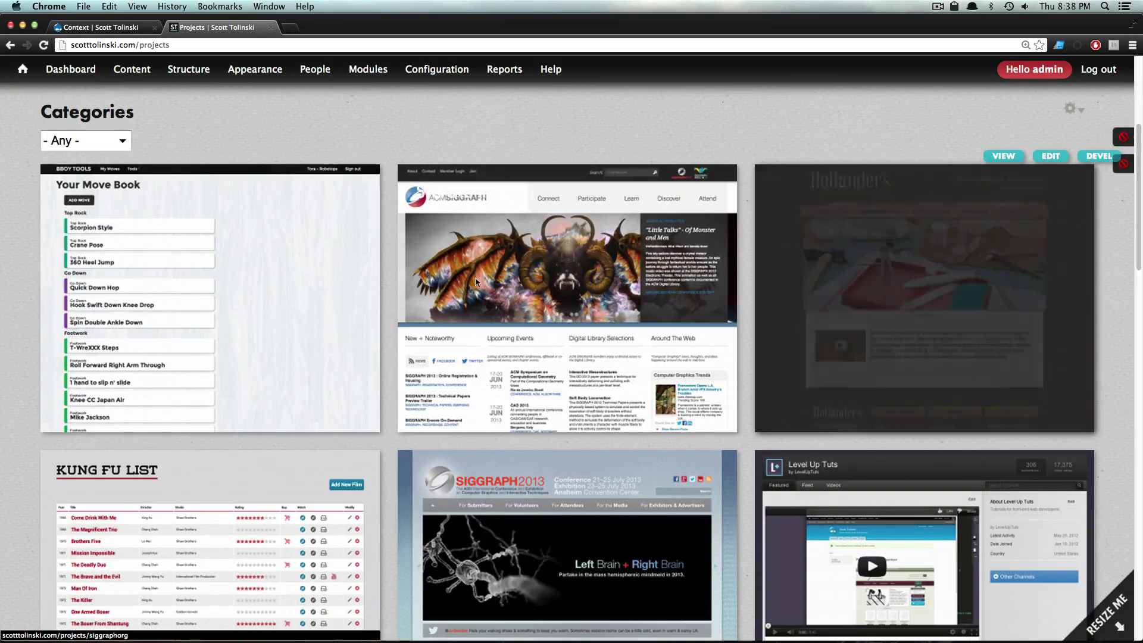
pyautogui.scroll(5, 687, 248)
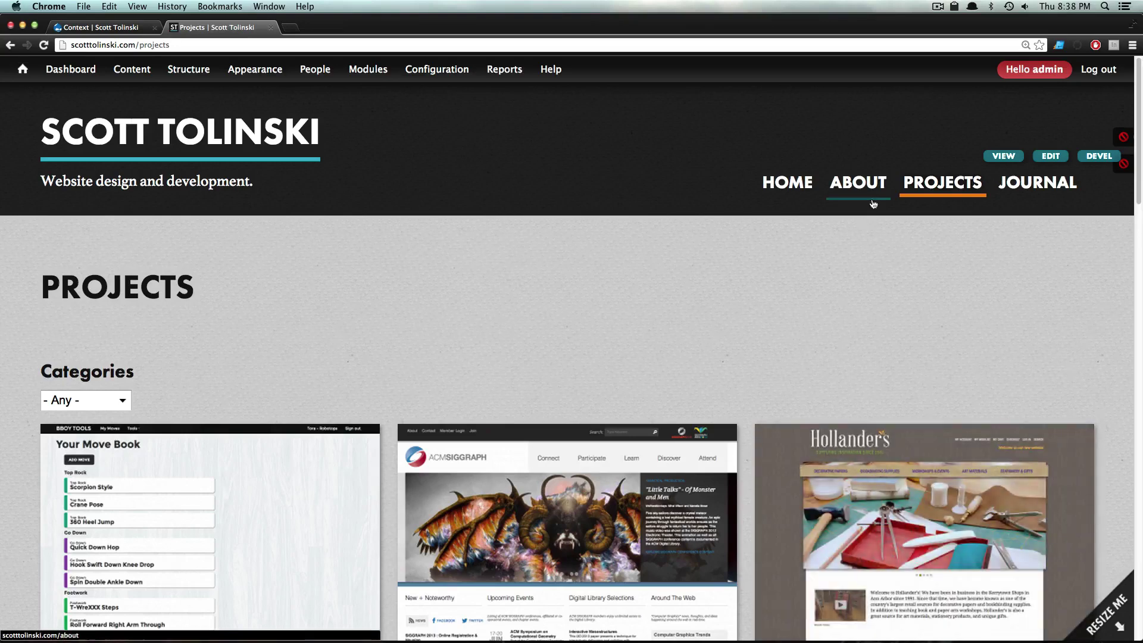
pyautogui.click(867, 198)
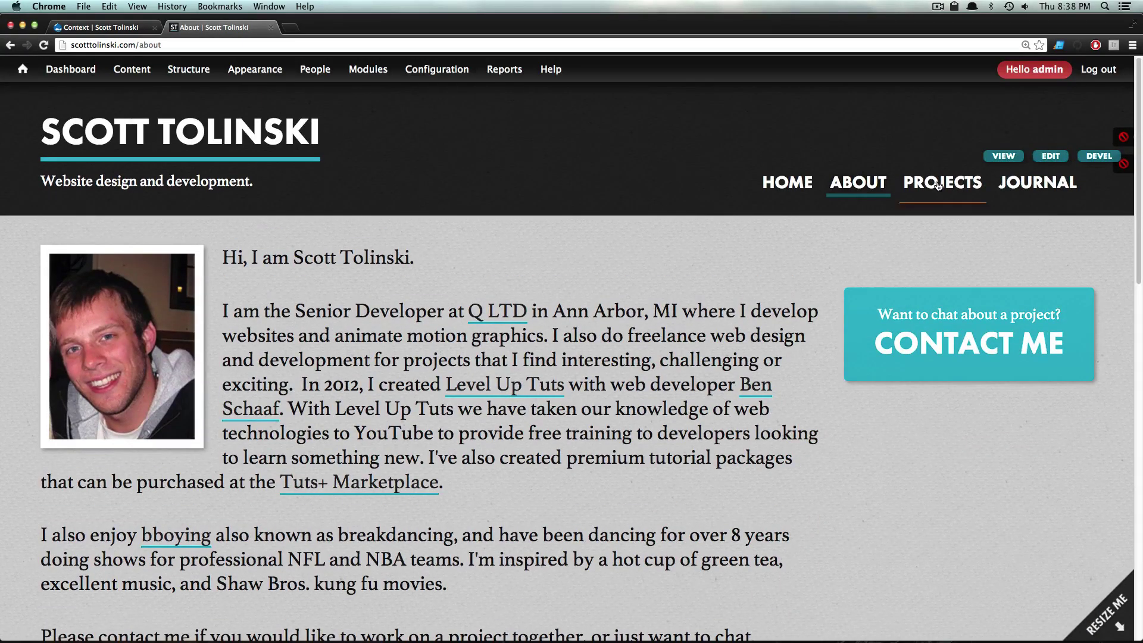
pyautogui.click(938, 185)
pyautogui.scroll(-3, 878, 411)
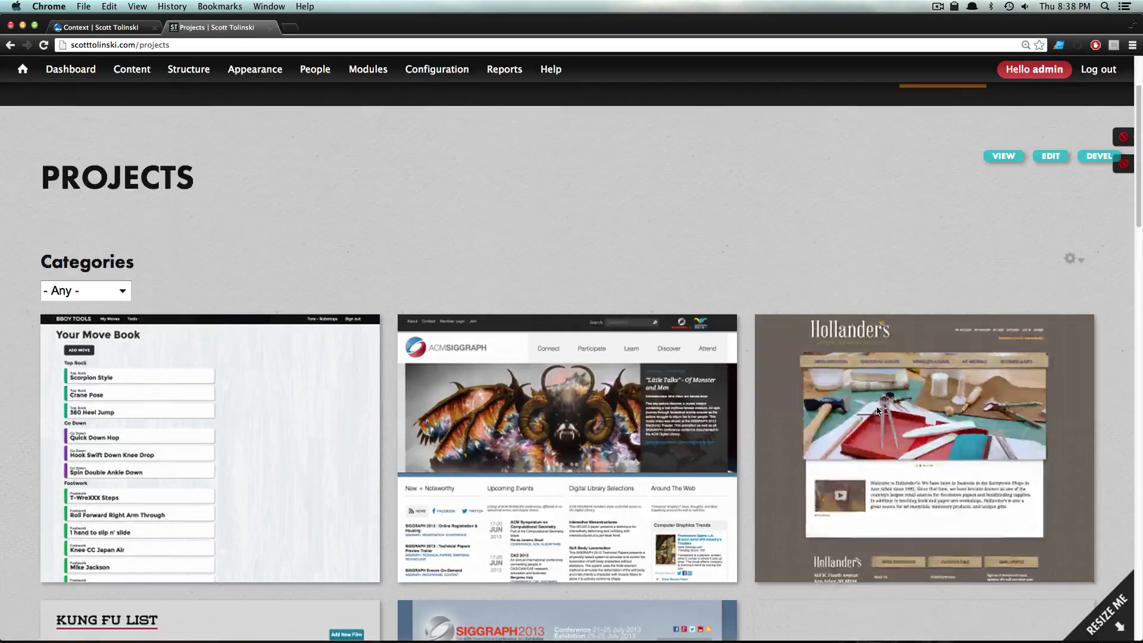
pyautogui.scroll(-3, 878, 410)
pyautogui.scroll(6, 860, 395)
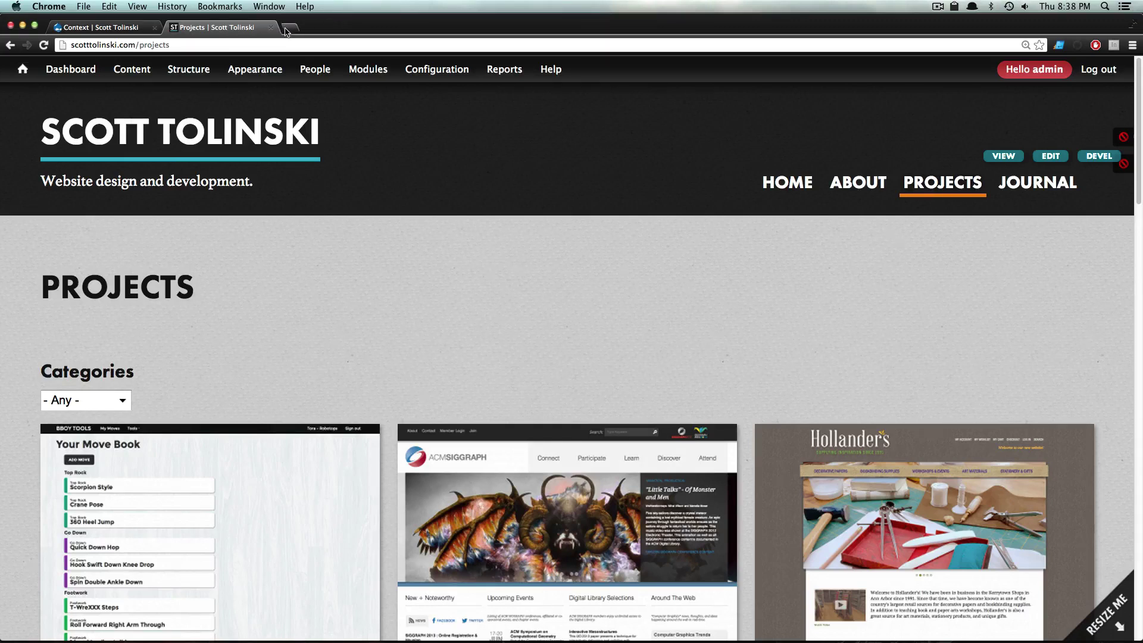
pyautogui.moveTo(296, 68)
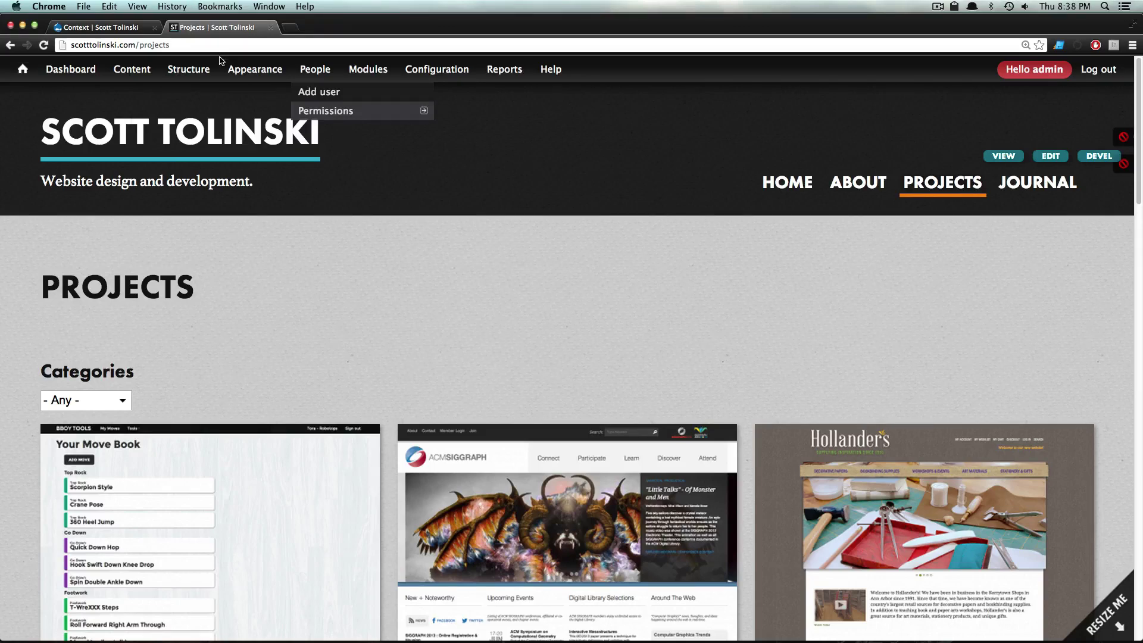
pyautogui.moveTo(237, 70)
pyautogui.moveTo(245, 149)
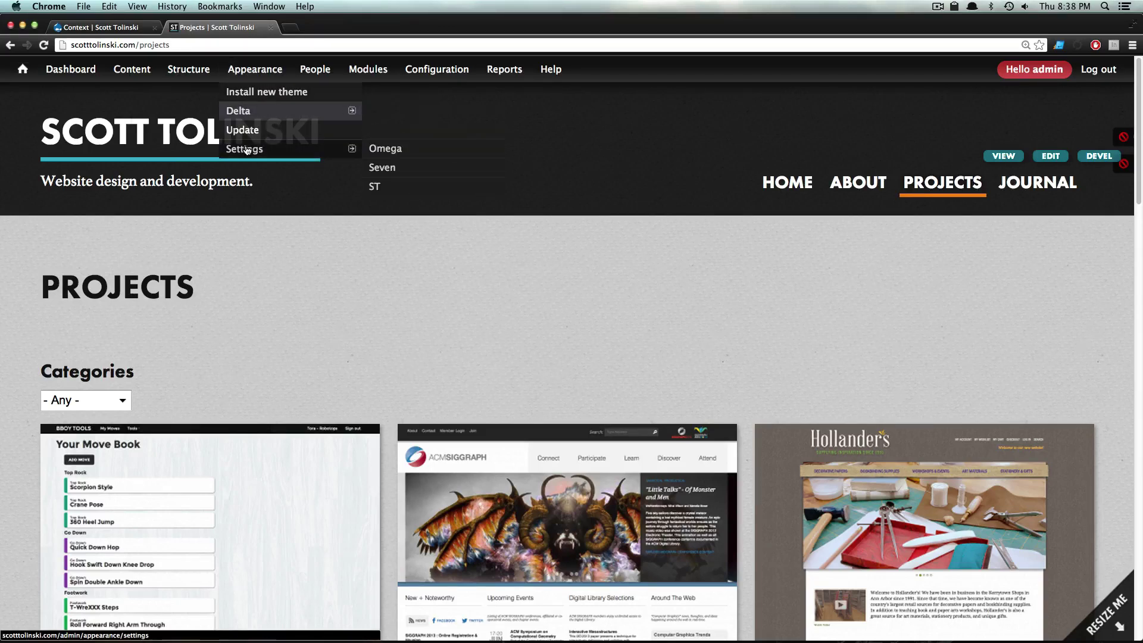